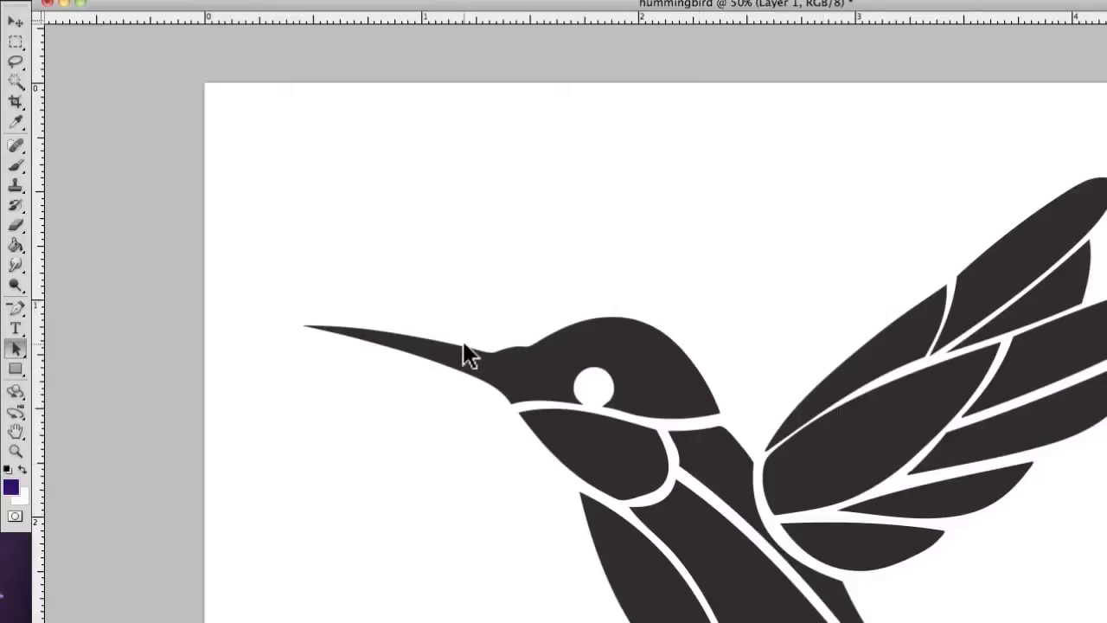
- Draw a closed, irregular freeform path in the blank area above the hummingbird's beak using the Freeform Pen tool
drag(22, 314, 79, 308)
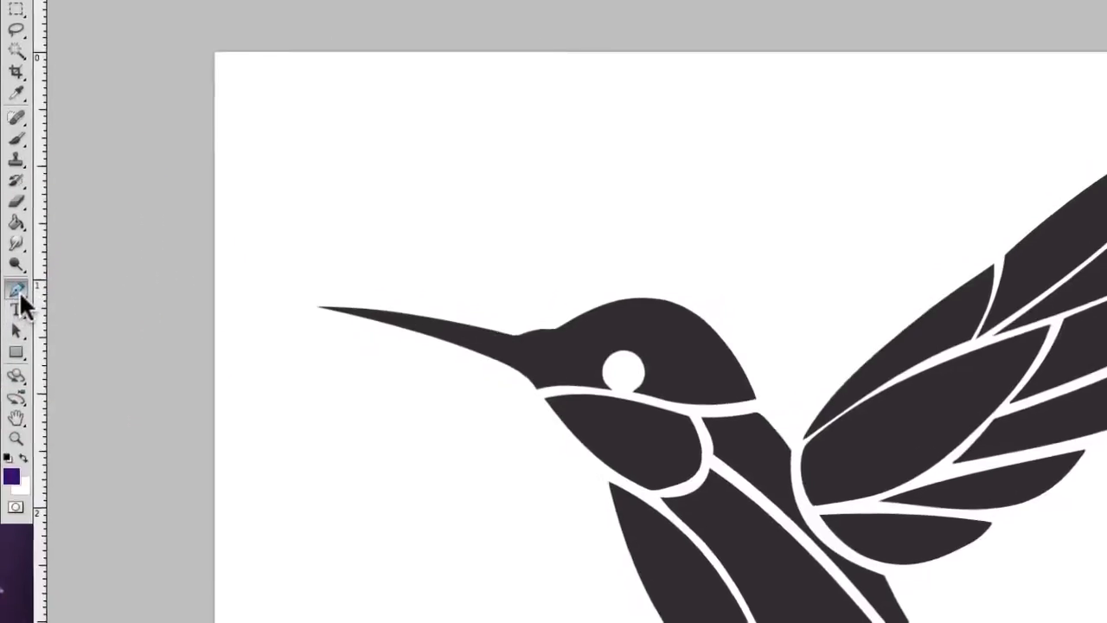
drag(22, 260, 23, 259)
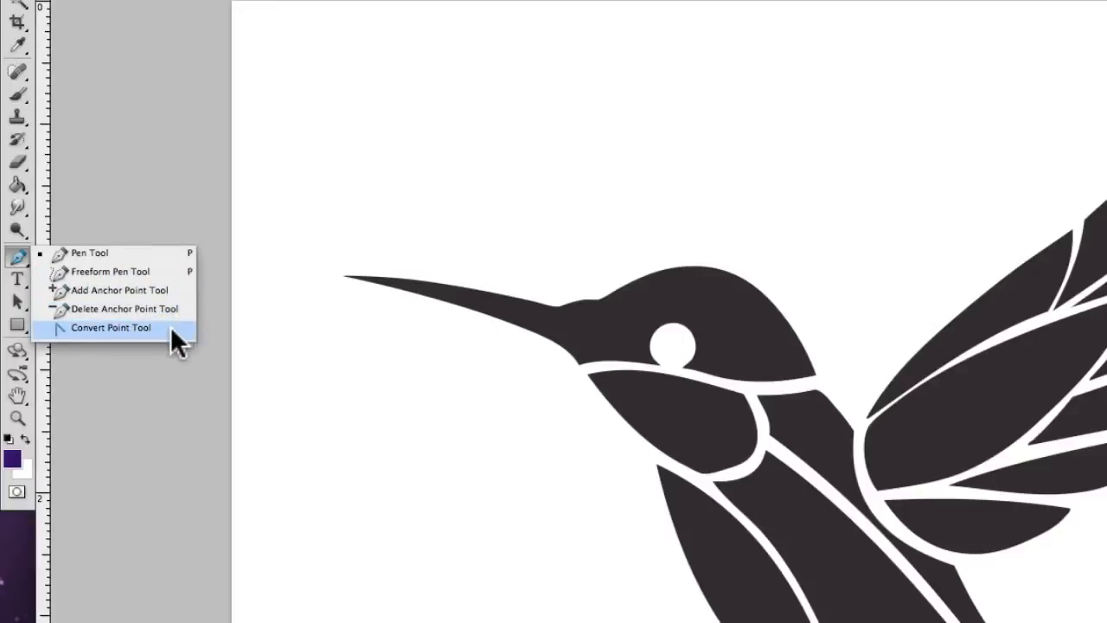
click(134, 274)
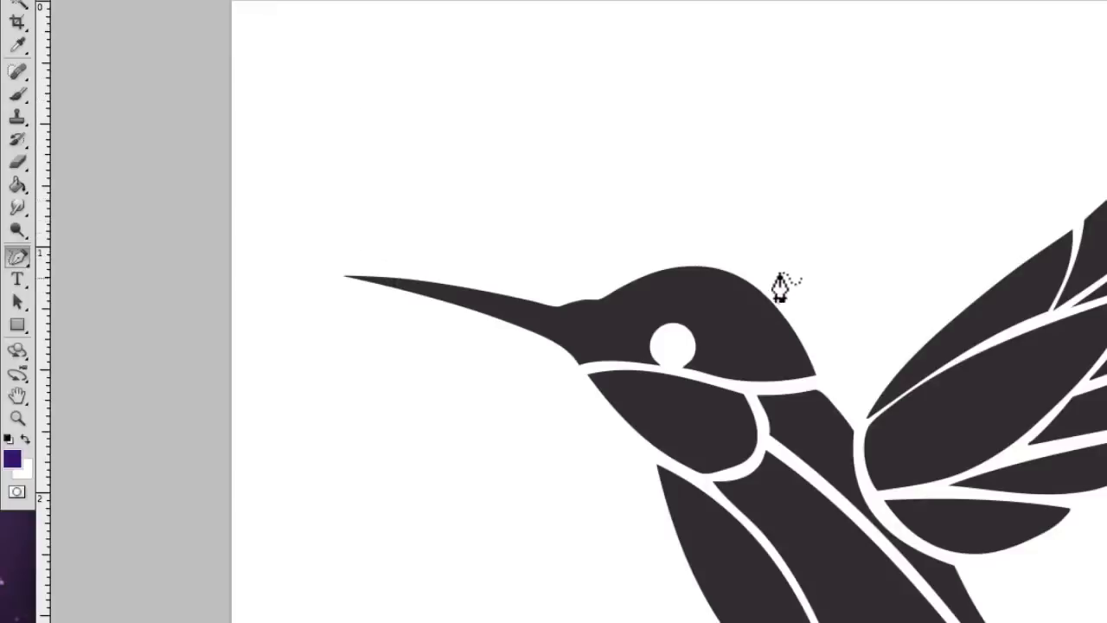
drag(409, 63, 481, 63)
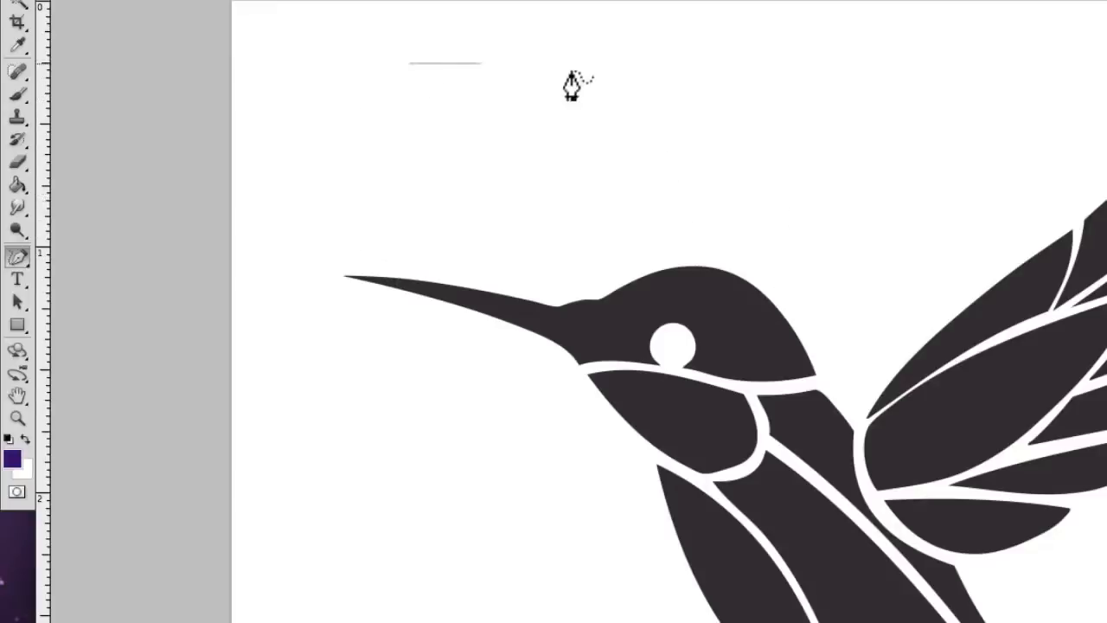
mouse_move(571, 83)
mouse_down()
mouse_move(751, 162)
mouse_move(693, 185)
mouse_move(596, 148)
mouse_move(501, 160)
mouse_move(510, 211)
mouse_move(404, 219)
mouse_move(388, 151)
mouse_move(423, 132)
mouse_move(520, 125)
mouse_move(481, 90)
mouse_move(342, 135)
mouse_move(284, 176)
mouse_move(284, 93)
mouse_move(323, 62)
mouse_move(410, 78)
mouse_up()
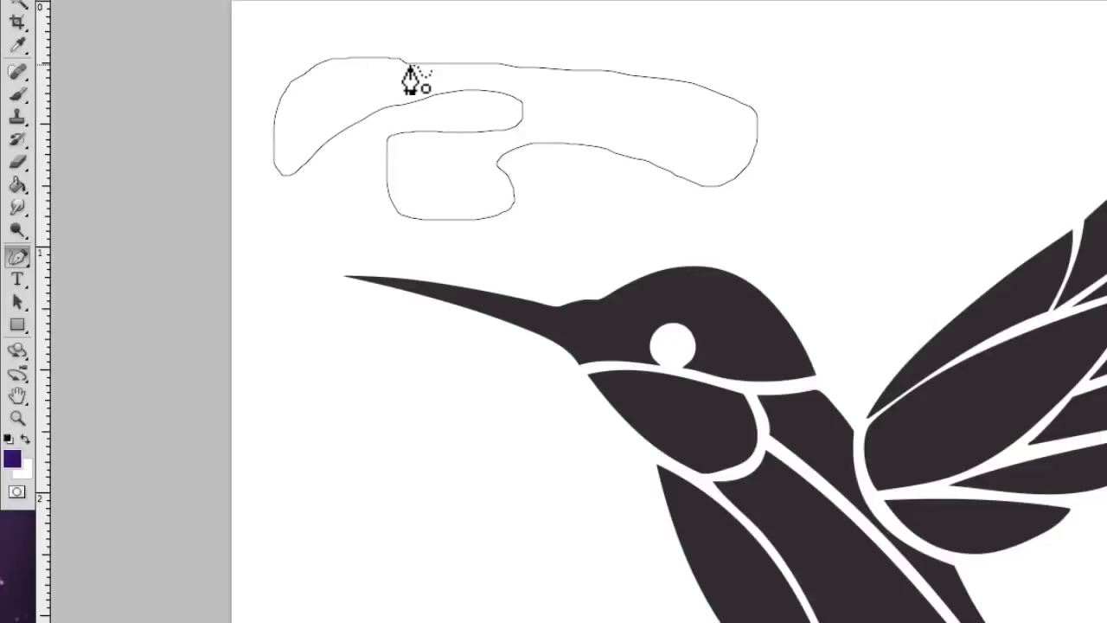
drag(410, 78, 410, 78)
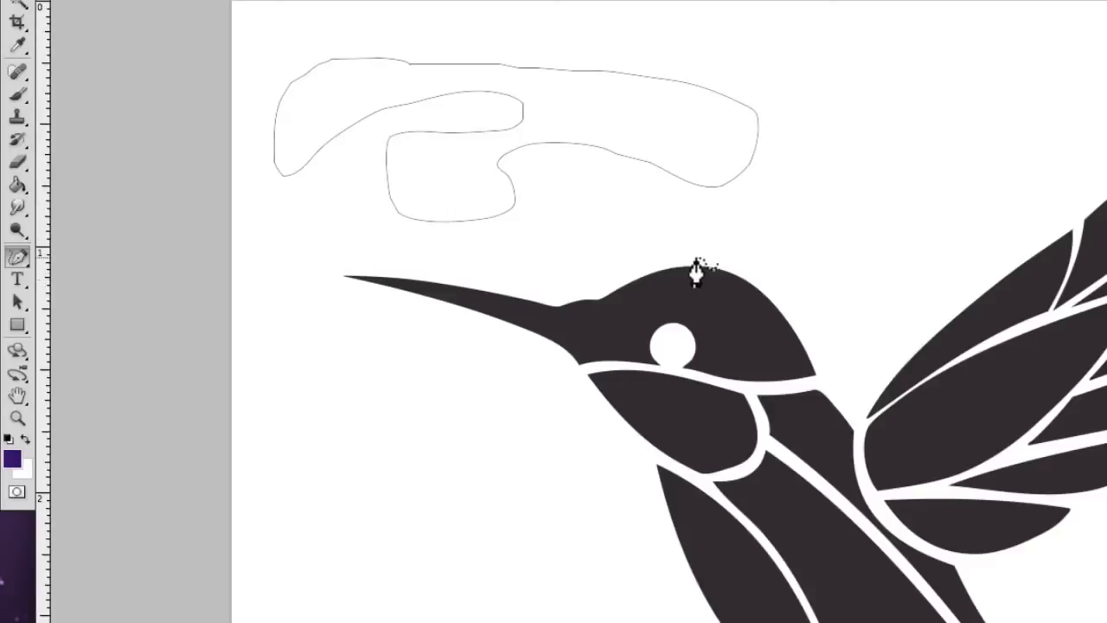
- Trace an open freeform path along the top of the hummingbird's head and the upper edge of its beak
mouse_move(698, 258)
mouse_down()
mouse_move(658, 257)
mouse_move(571, 290)
mouse_up()
drag(554, 296, 445, 285)
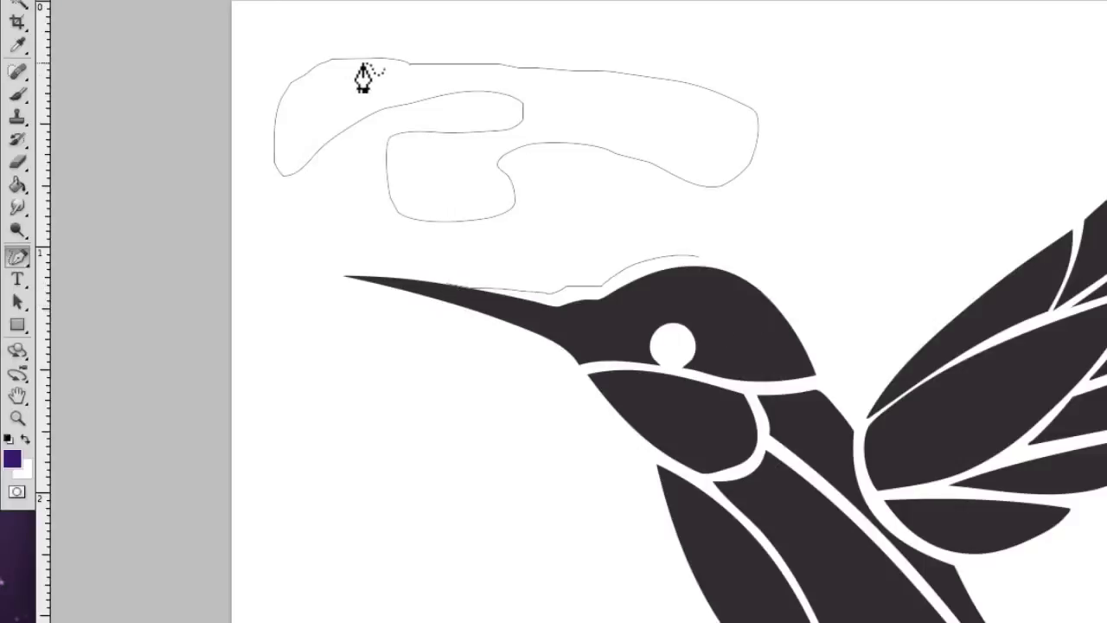
click(186, 1)
click(186, 1)
- Delete the open path traced along the hummingbird's head and beak
drag(21, 255, 75, 325)
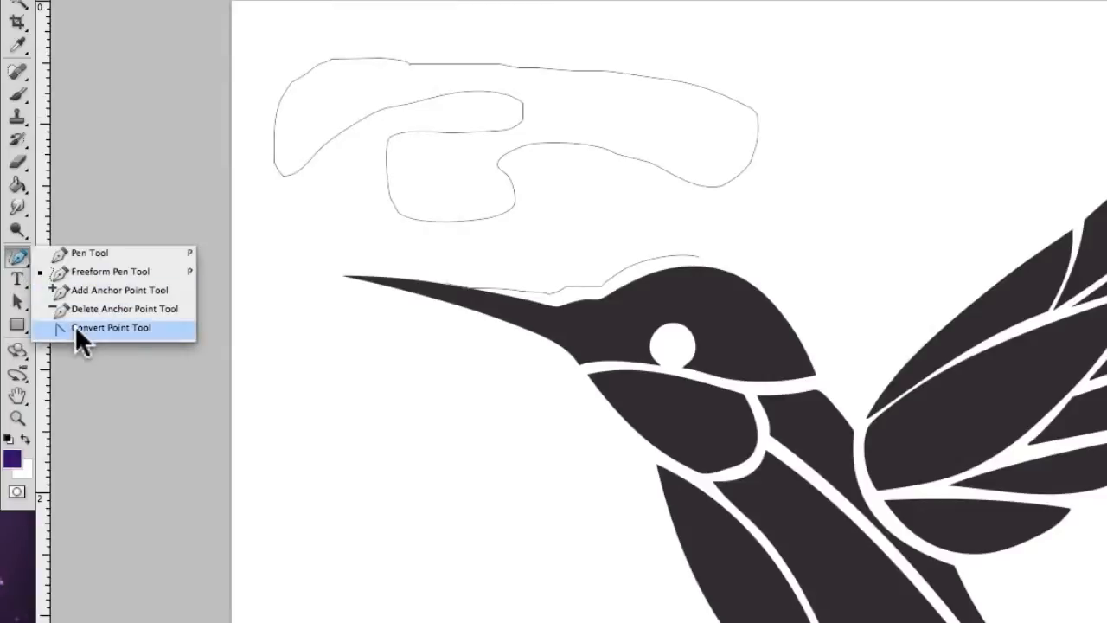
click(77, 327)
click(546, 294)
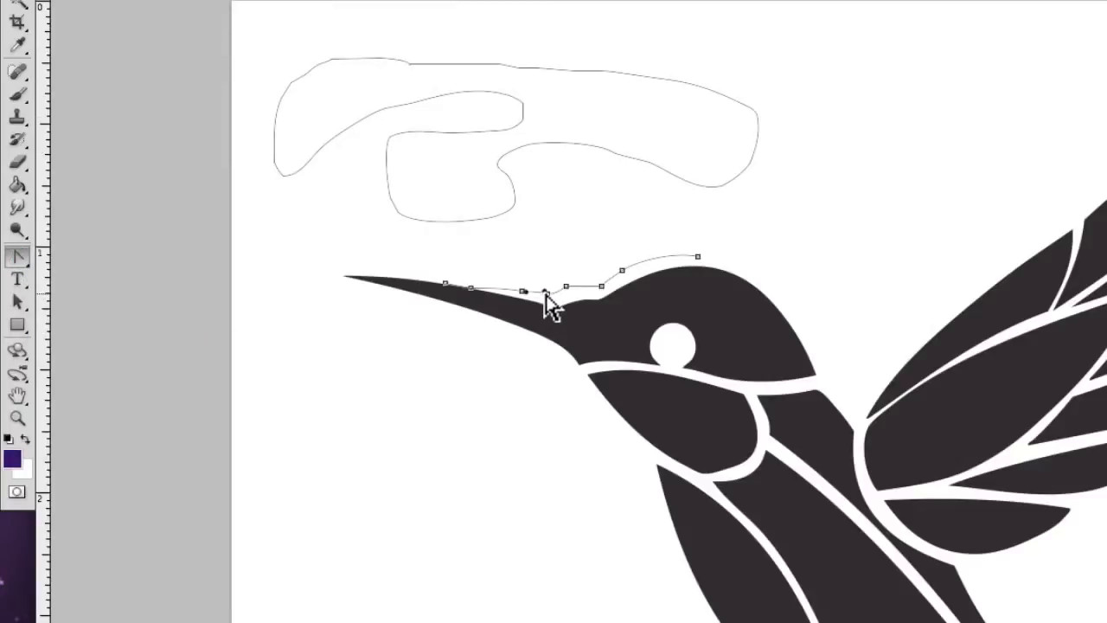
key(Delete)
key(Delete)
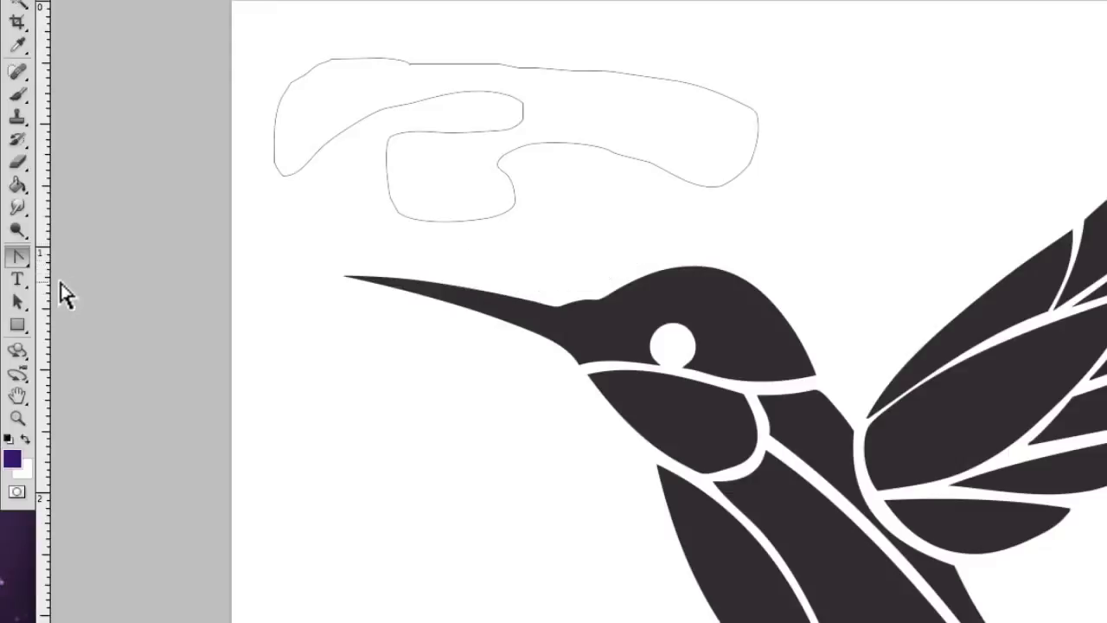
- Select the entire closed freeform path above the beak with the Path Selection tool
drag(18, 256, 252, 41)
click(19, 299)
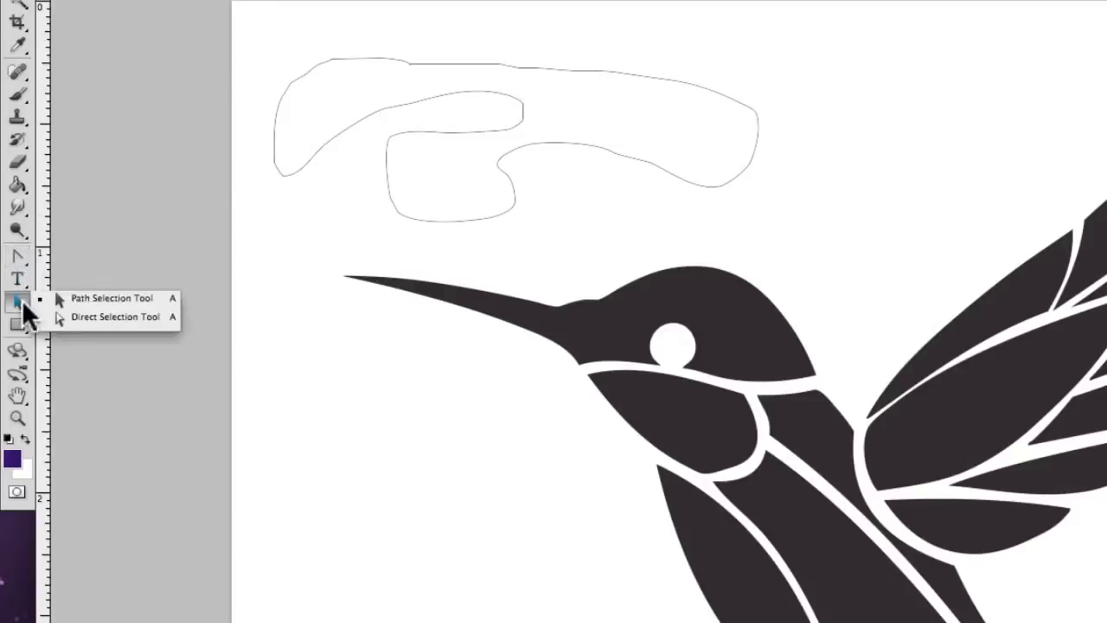
drag(257, 40, 798, 252)
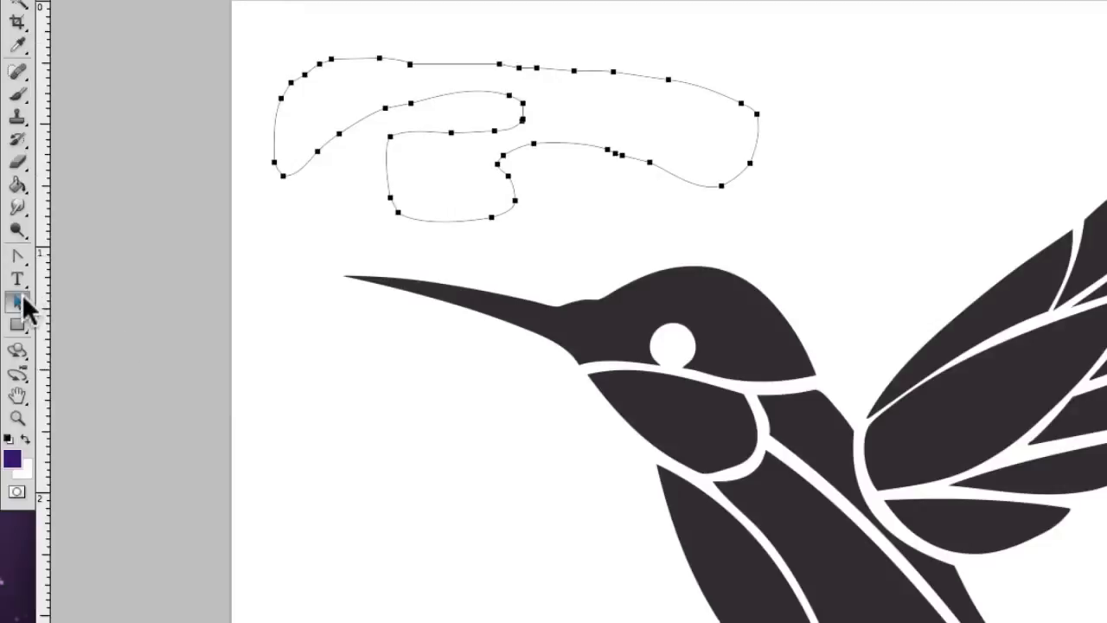
- Add four anchor points around the right-hand end of the closed freeform path
click(22, 257)
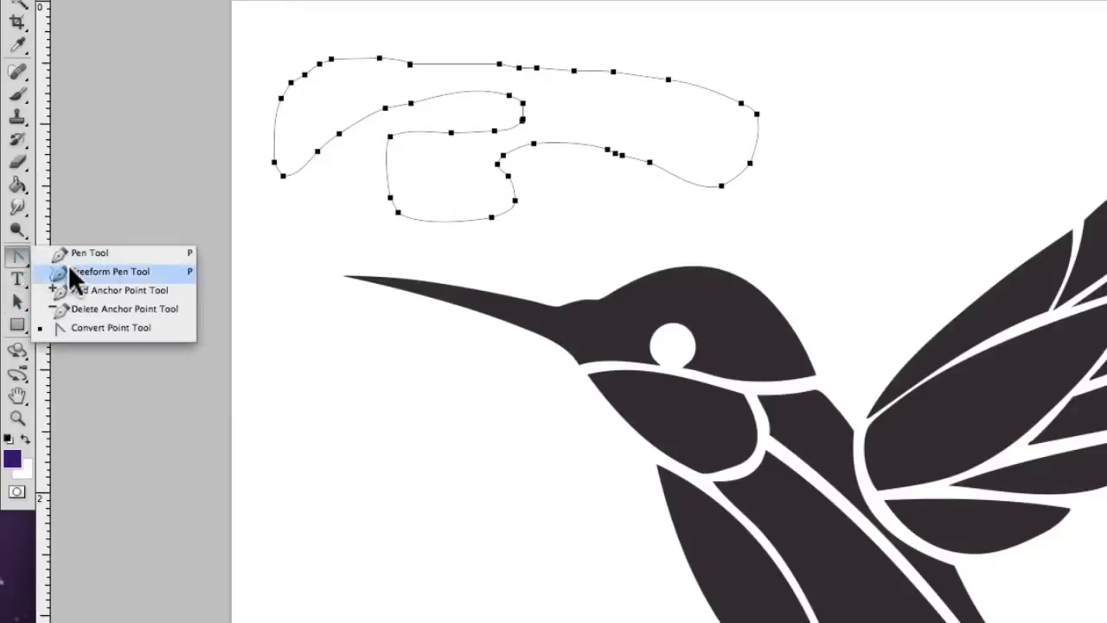
click(69, 268)
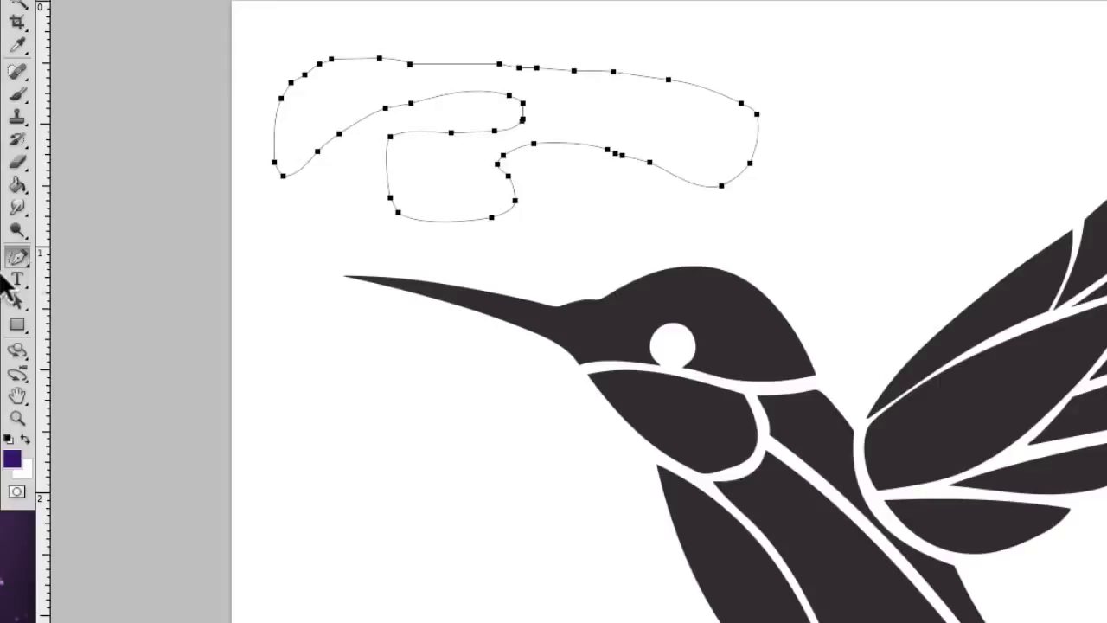
drag(20, 259, 67, 285)
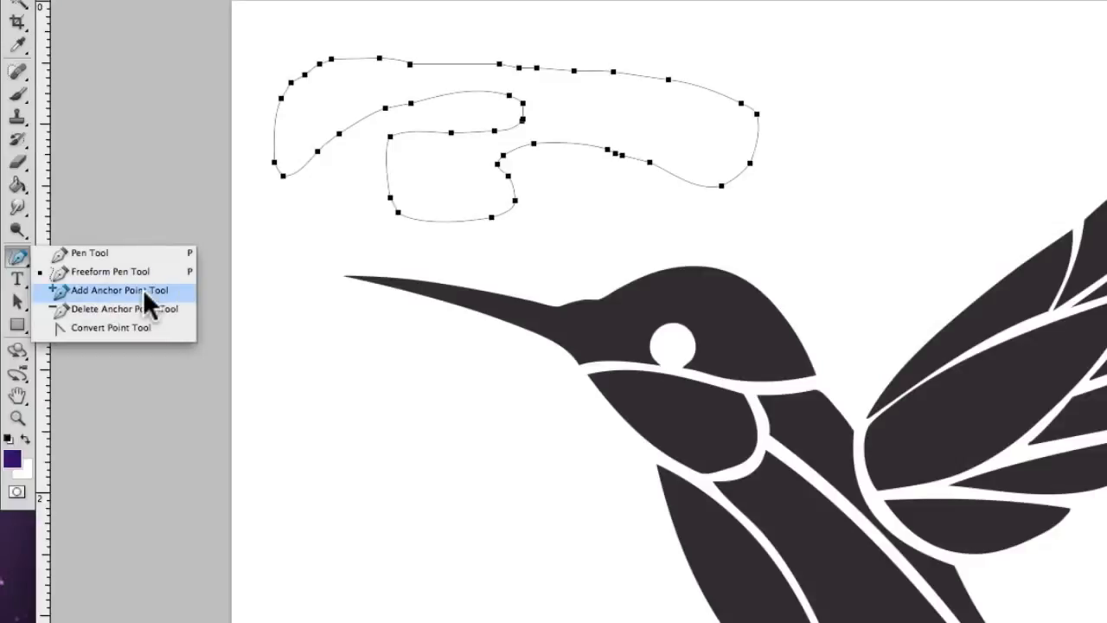
drag(142, 289, 143, 289)
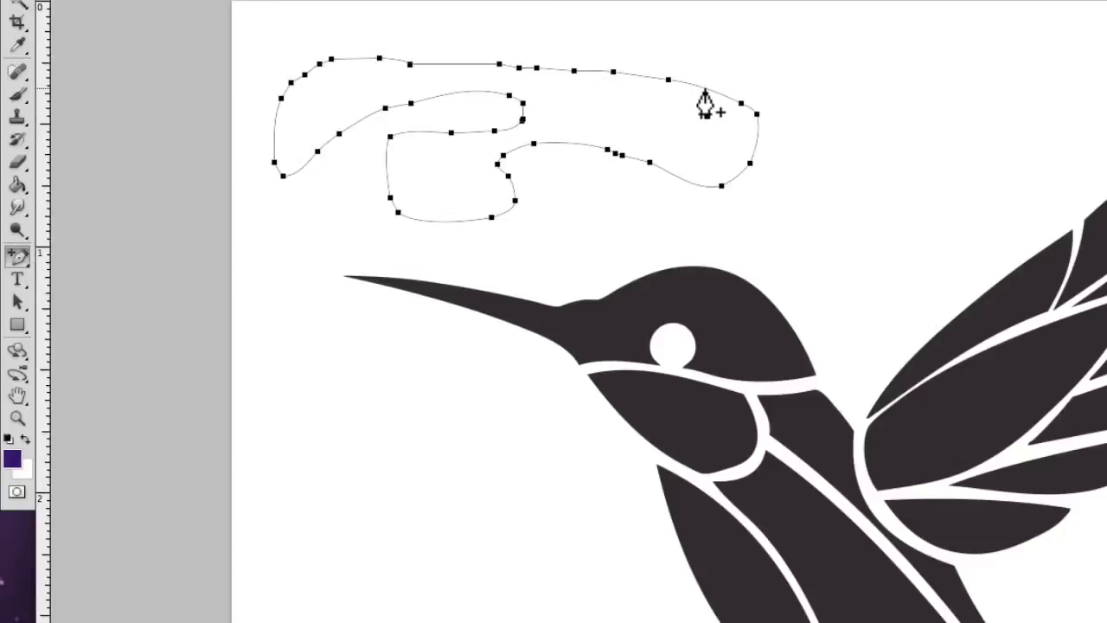
click(706, 89)
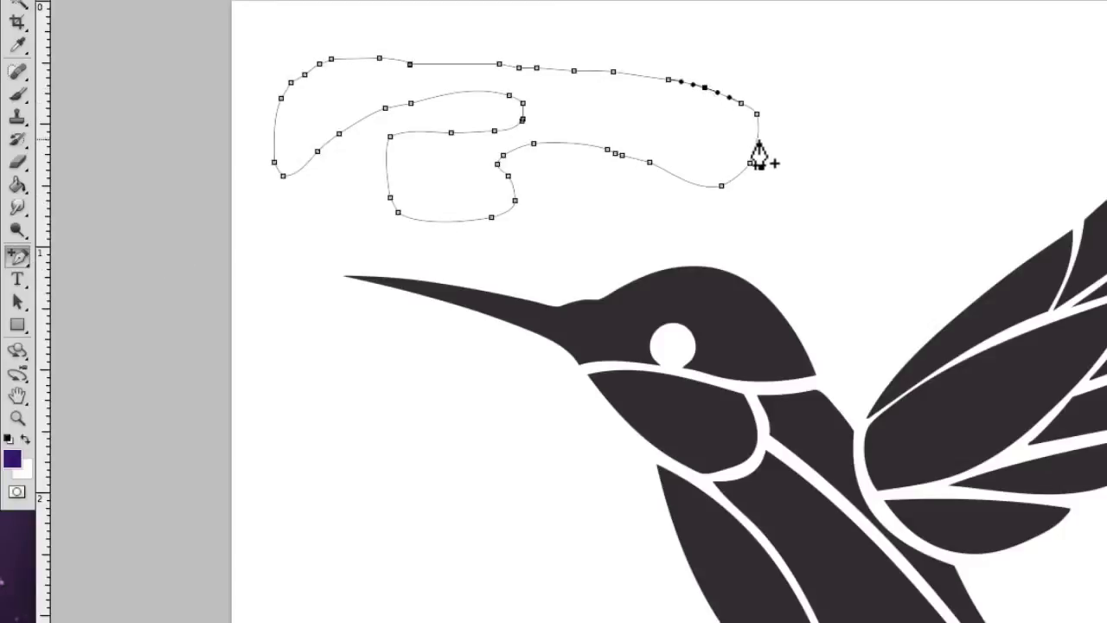
click(755, 139)
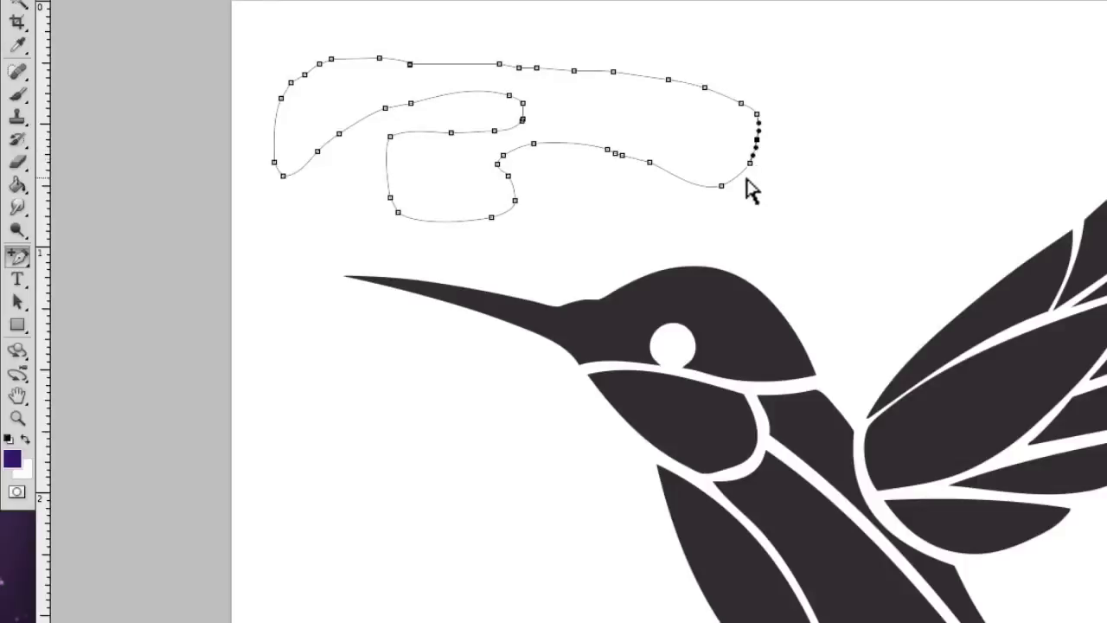
click(685, 180)
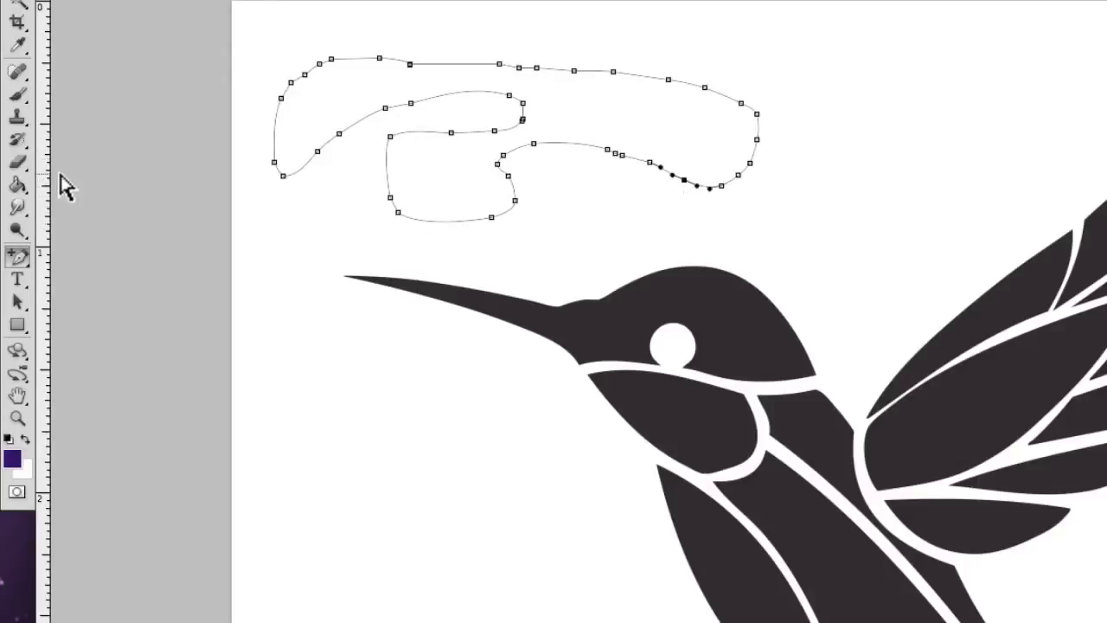
- Remove five anchor points from the closed path: one atop the inner lower curve and four around its right-hand end
click(21, 264)
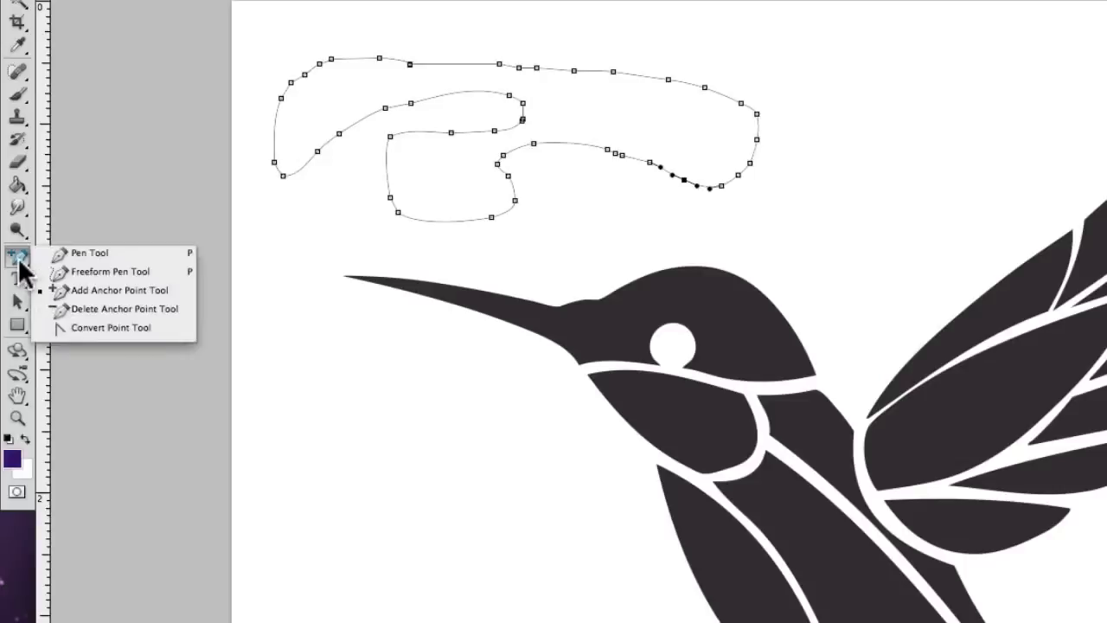
click(80, 309)
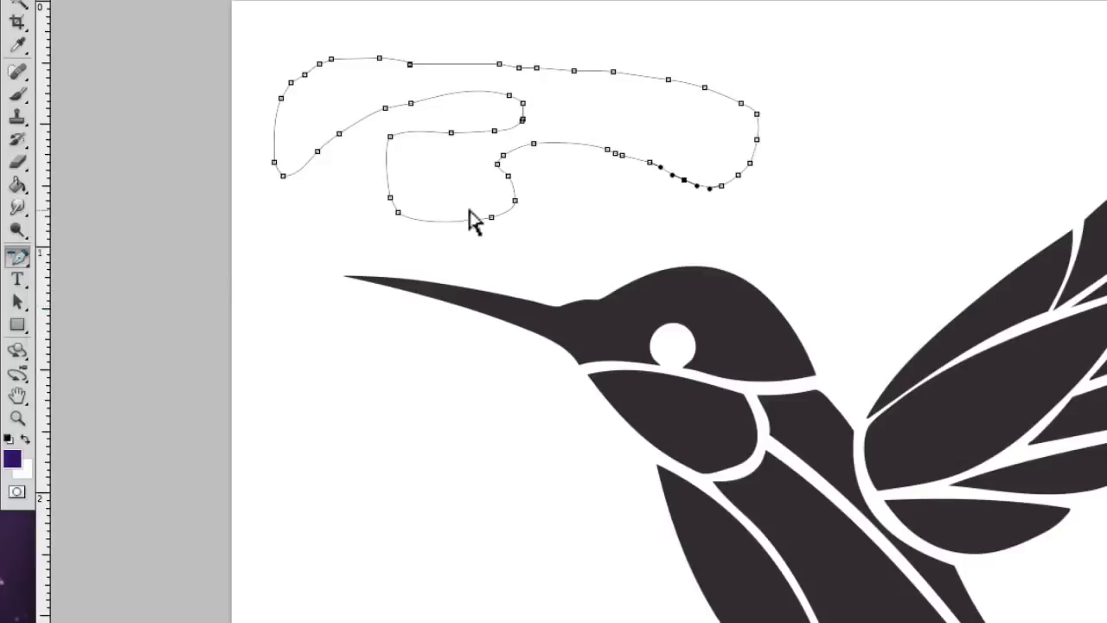
click(534, 144)
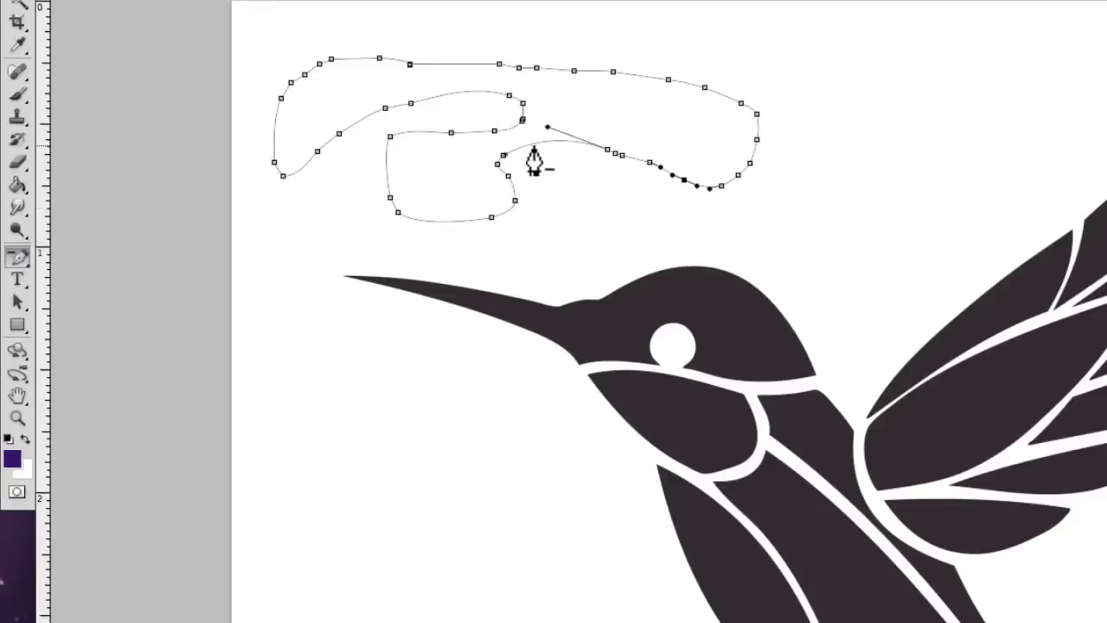
click(683, 180)
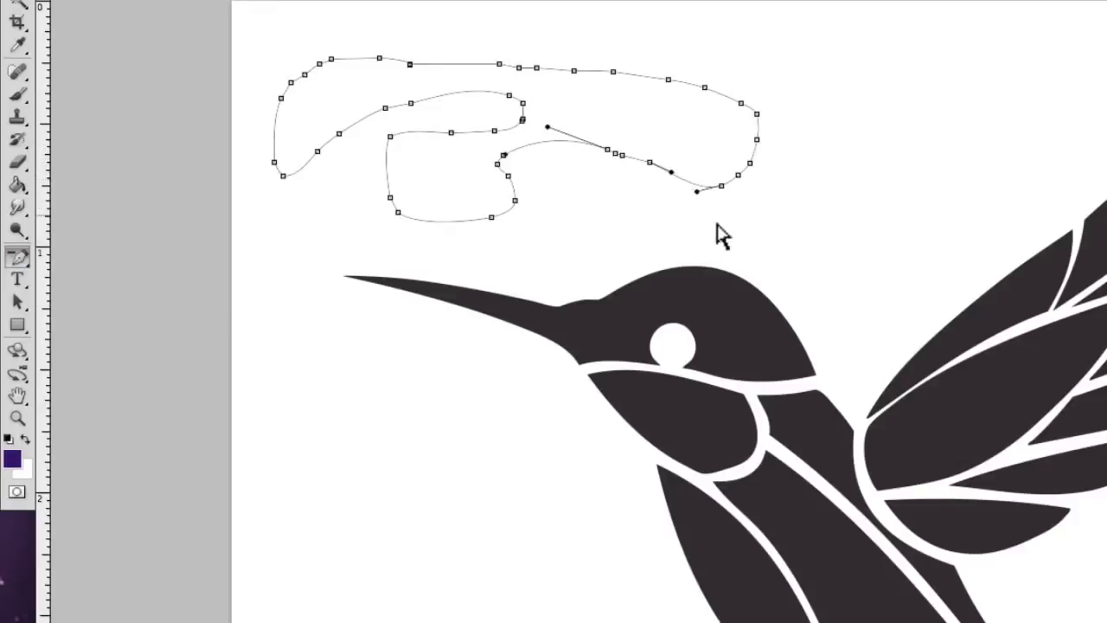
click(750, 163)
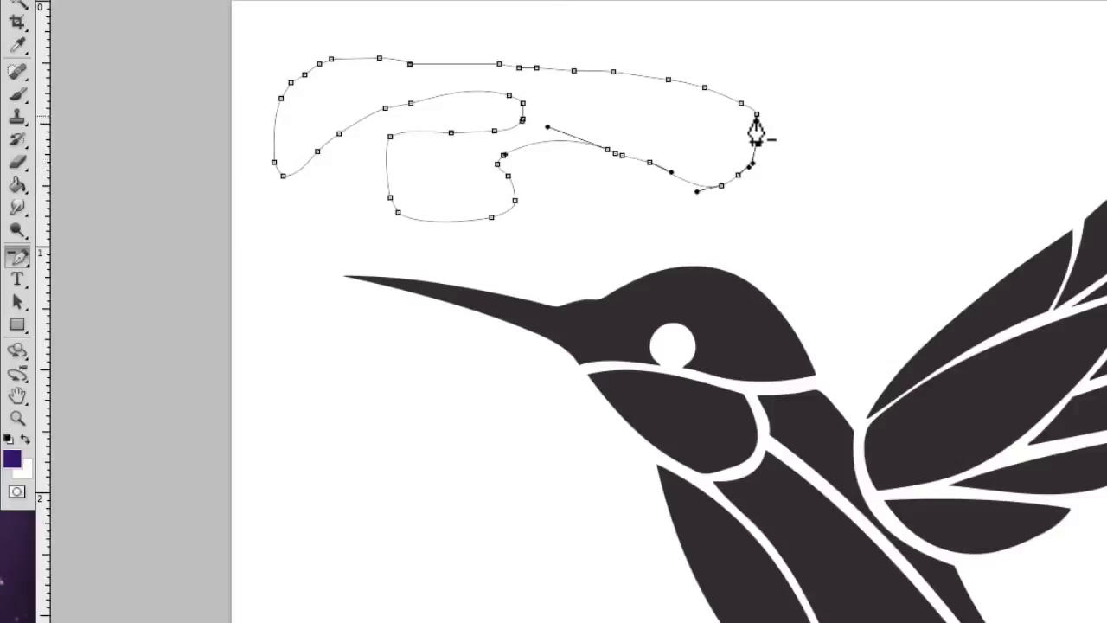
click(756, 120)
click(668, 81)
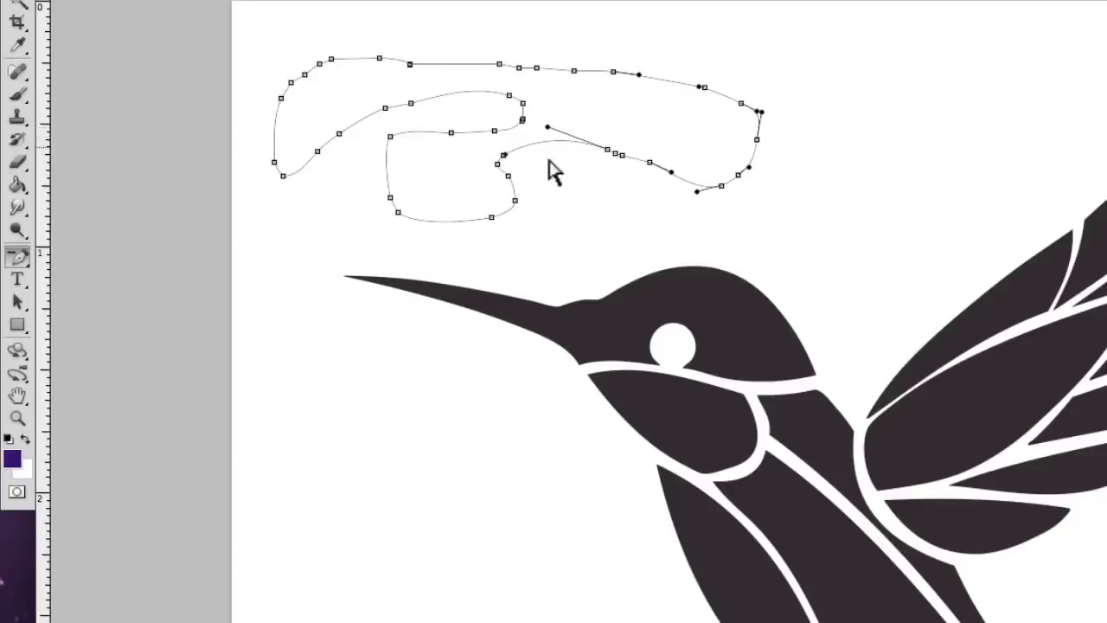
- Convert the smooth anchor points at the rounded tip of the path's inner notch to corner points
drag(23, 253, 170, 331)
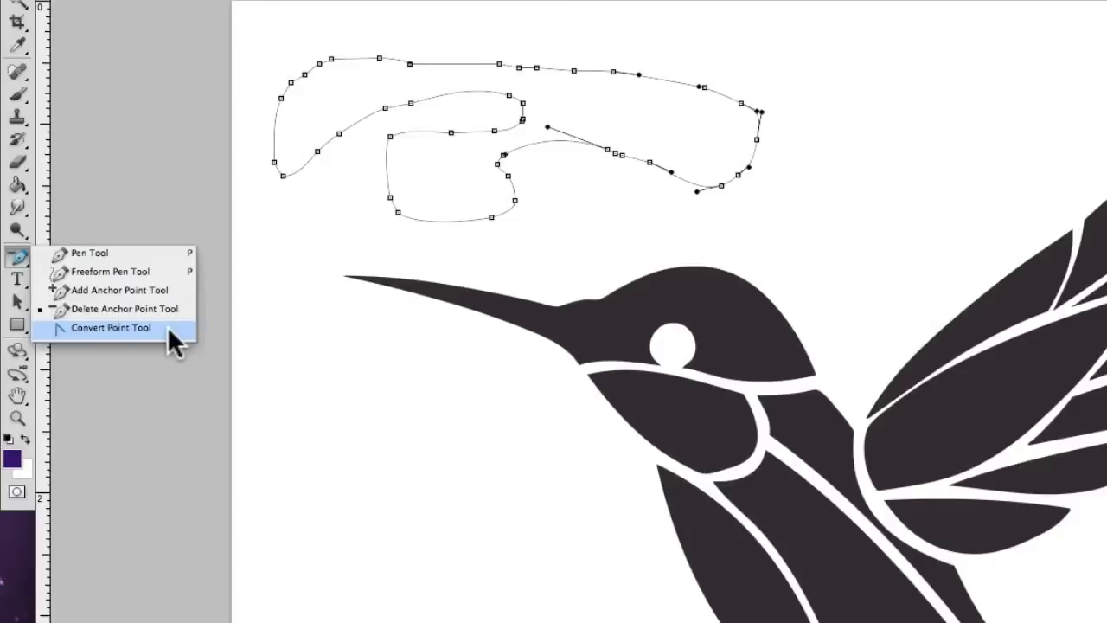
drag(169, 331, 170, 331)
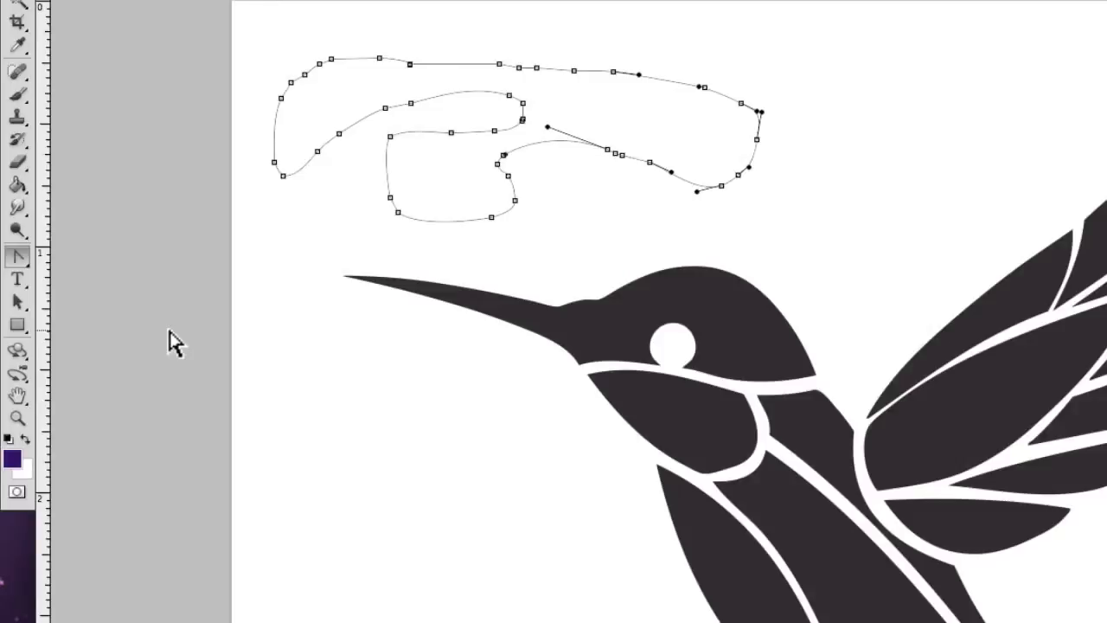
click(510, 96)
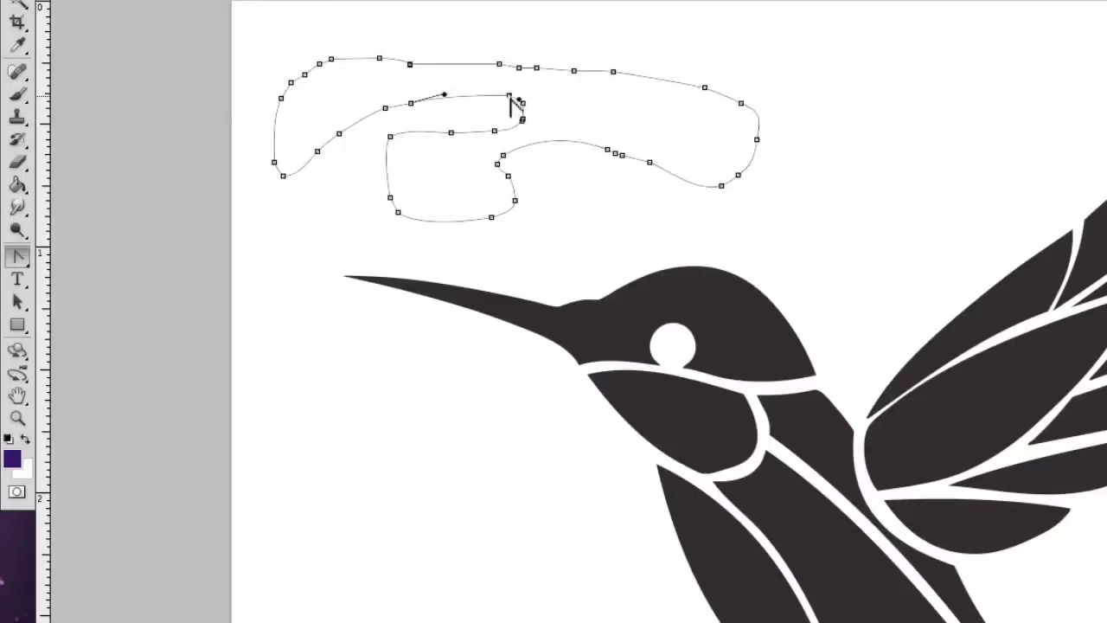
click(23, 257)
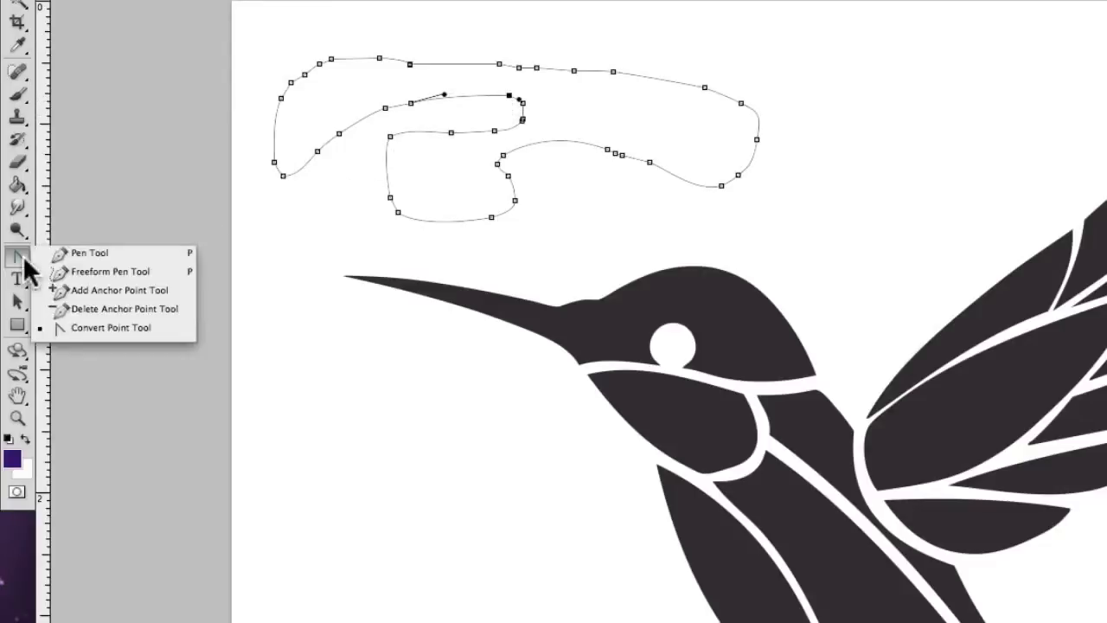
click(133, 332)
click(524, 105)
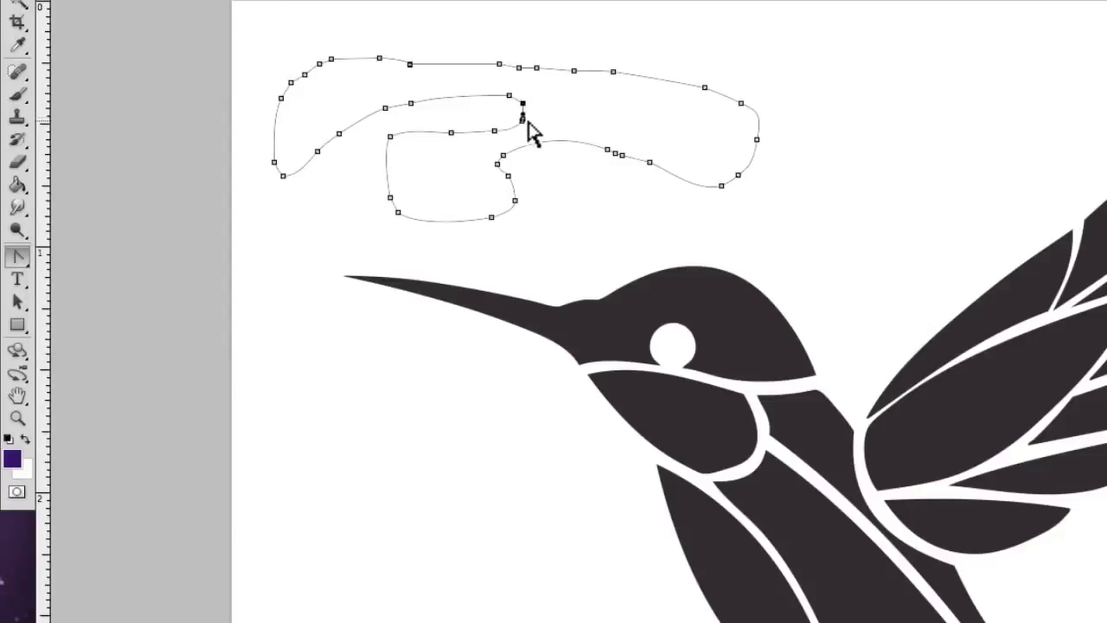
click(522, 116)
- Convert the smooth anchor points along the inner notch's lower edge and around the path's lower lobe to corner points
click(495, 131)
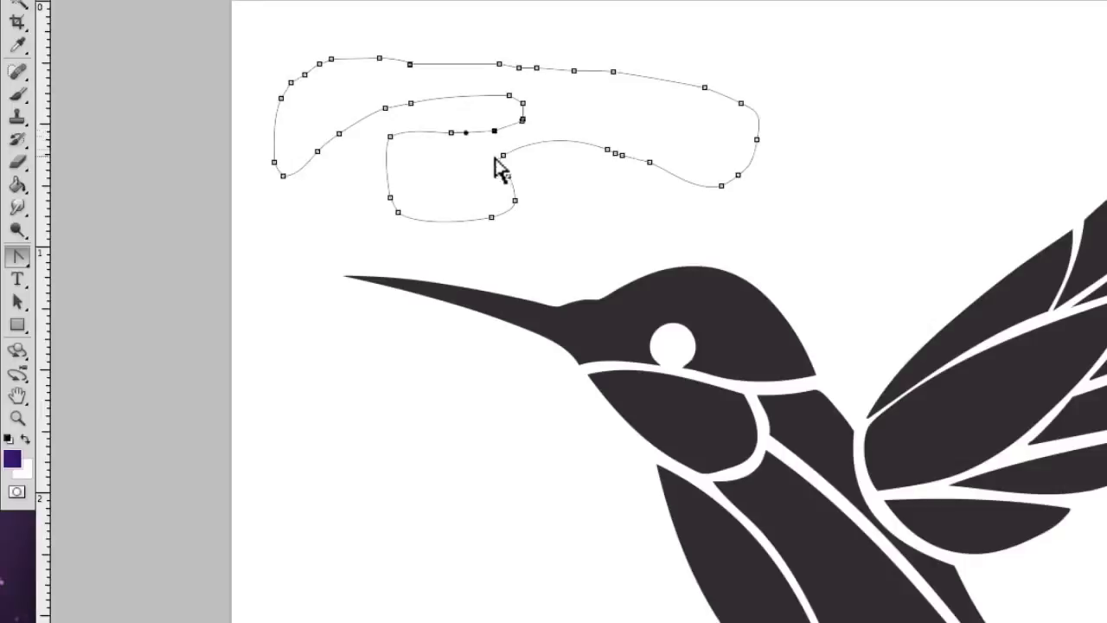
click(452, 134)
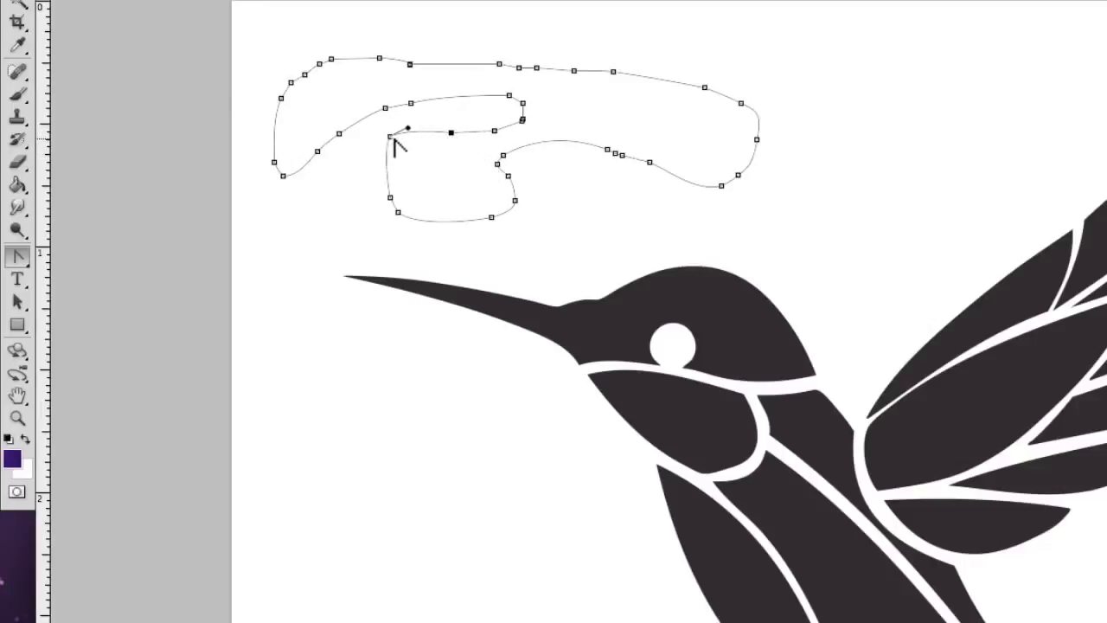
click(390, 137)
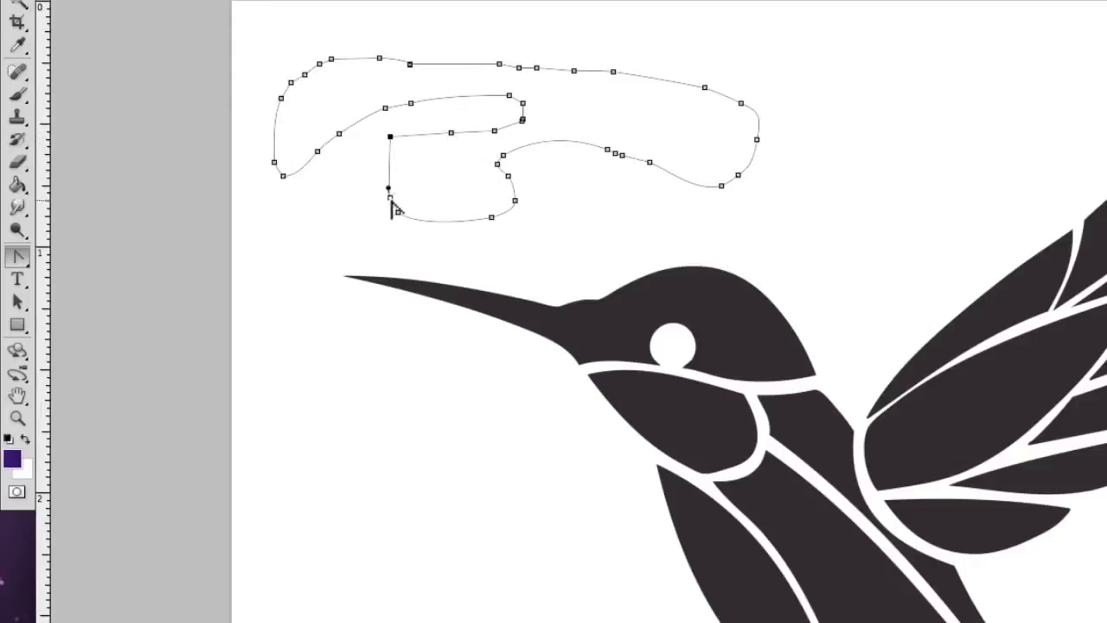
click(391, 198)
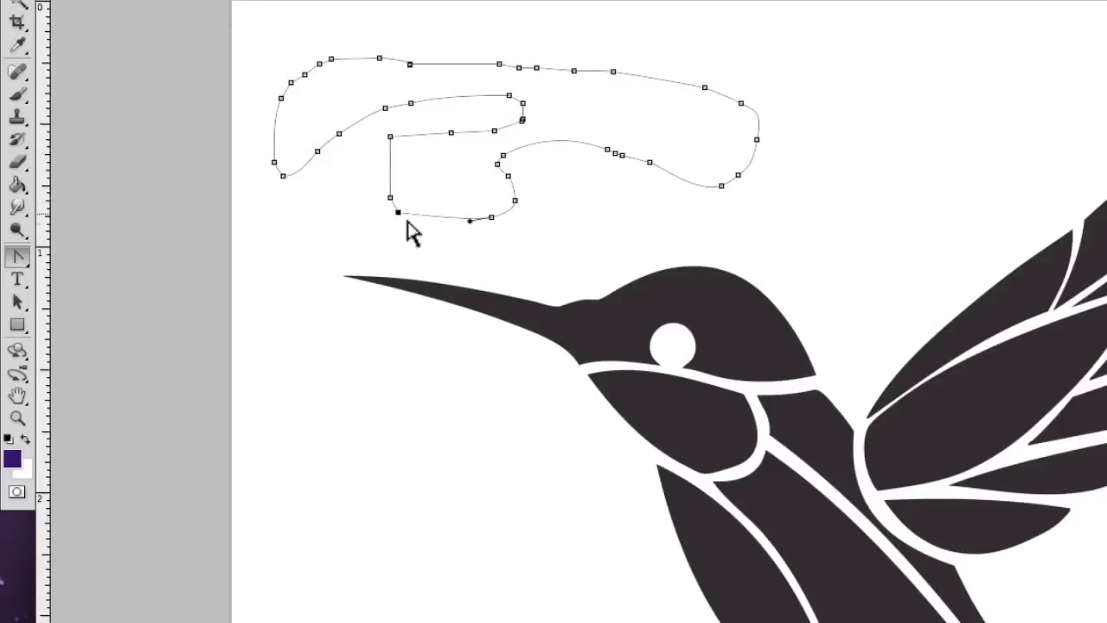
click(397, 212)
click(491, 217)
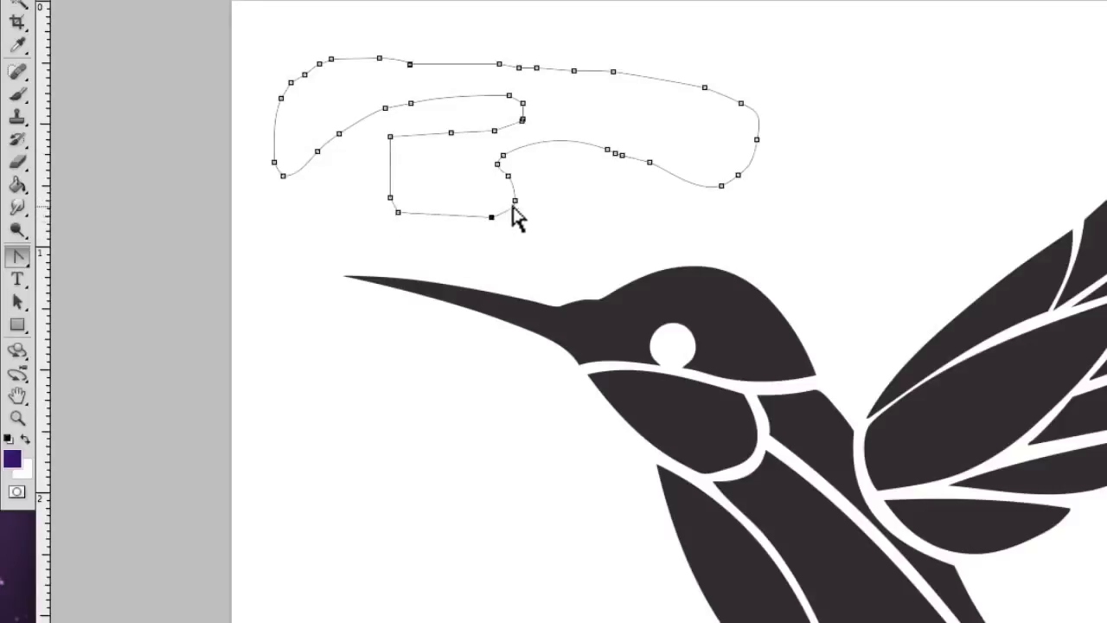
click(515, 202)
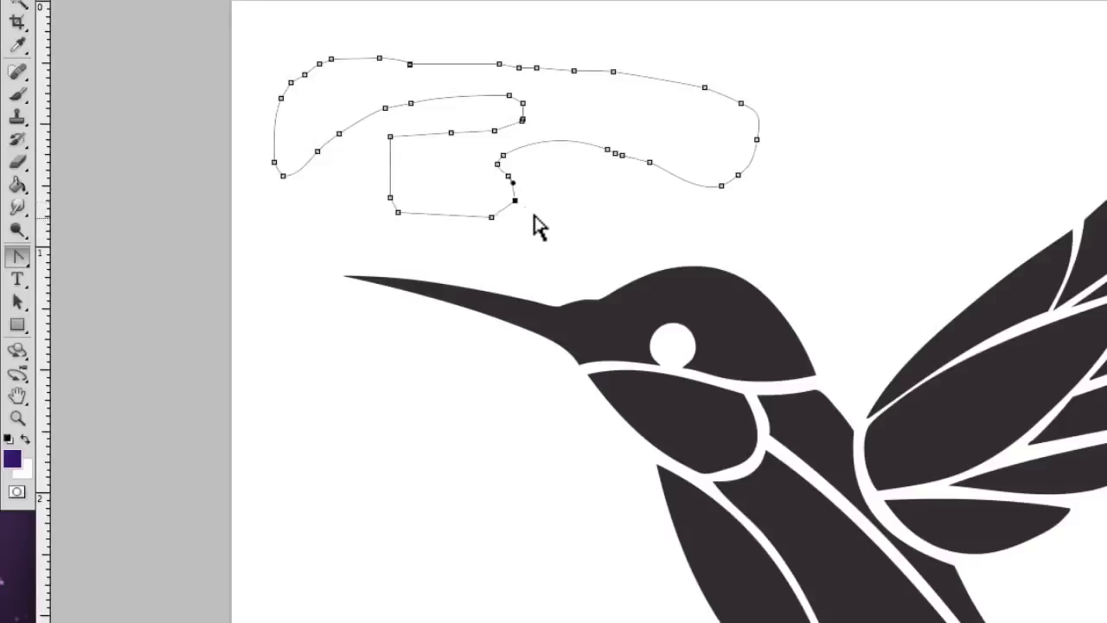
click(508, 177)
click(499, 165)
click(504, 155)
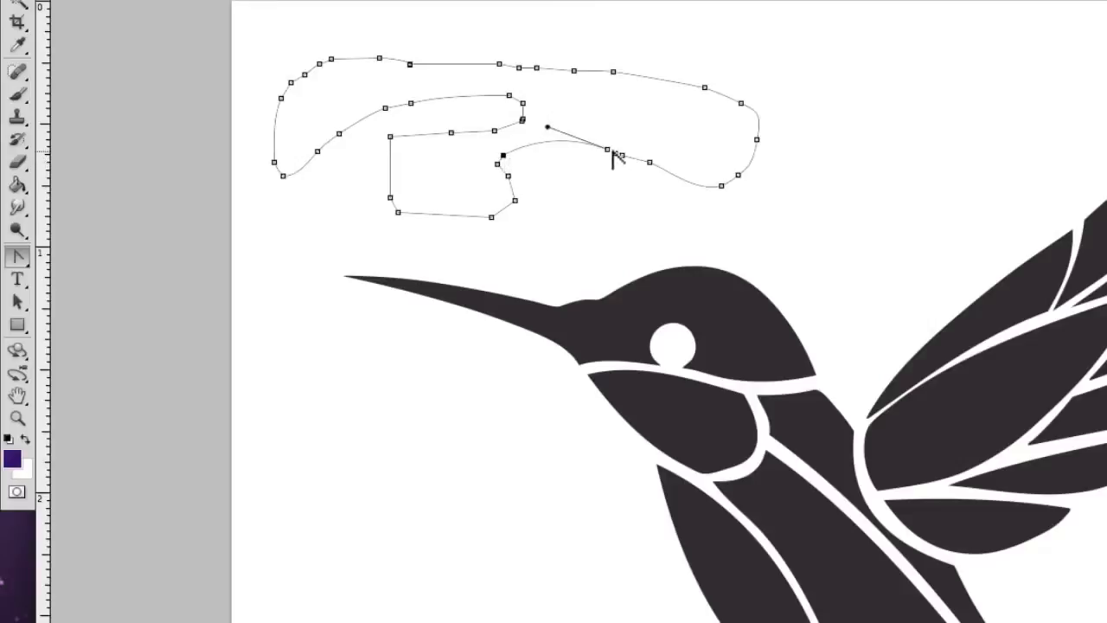
- Convert the smooth anchor points around the path's right-hand end, its upper edge and the notch's upper edge to corner points
click(609, 151)
click(608, 152)
click(608, 152)
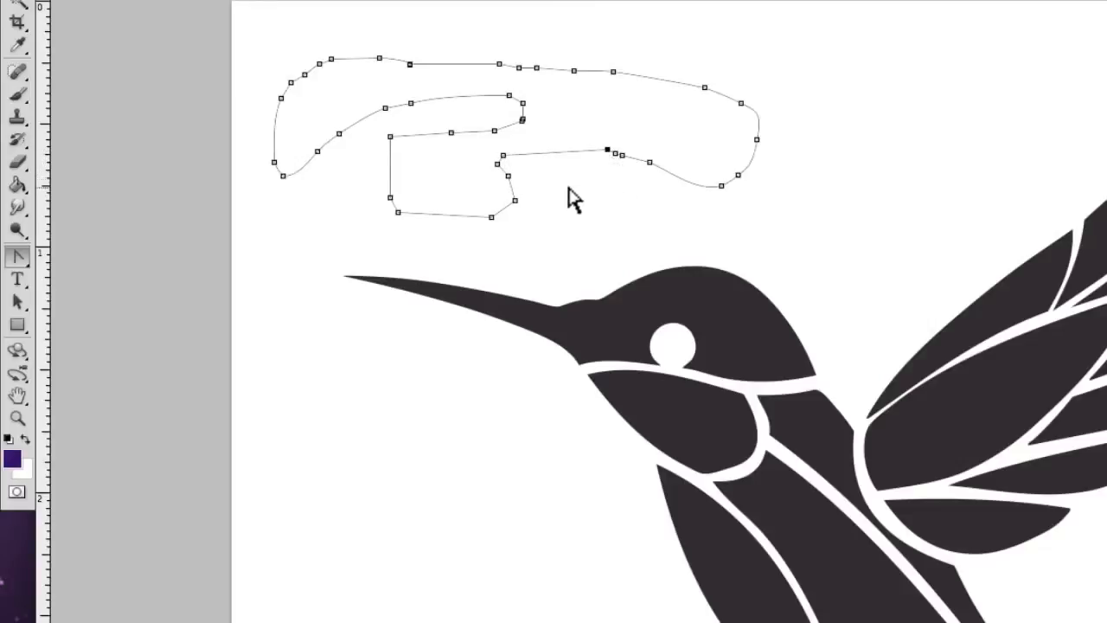
click(650, 162)
click(722, 186)
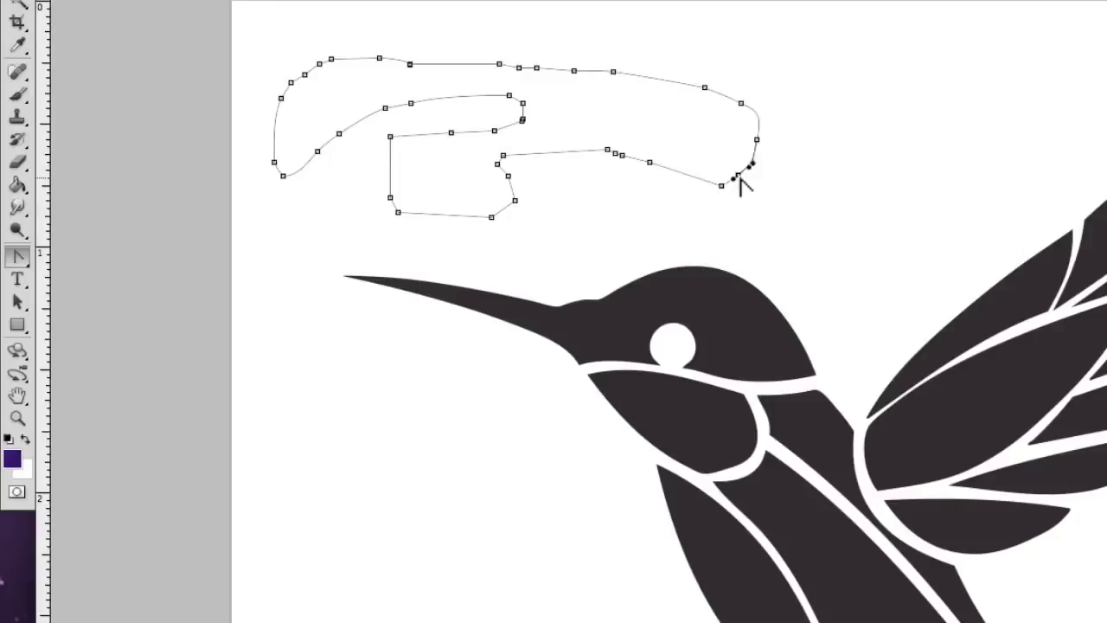
click(738, 176)
click(757, 139)
click(741, 103)
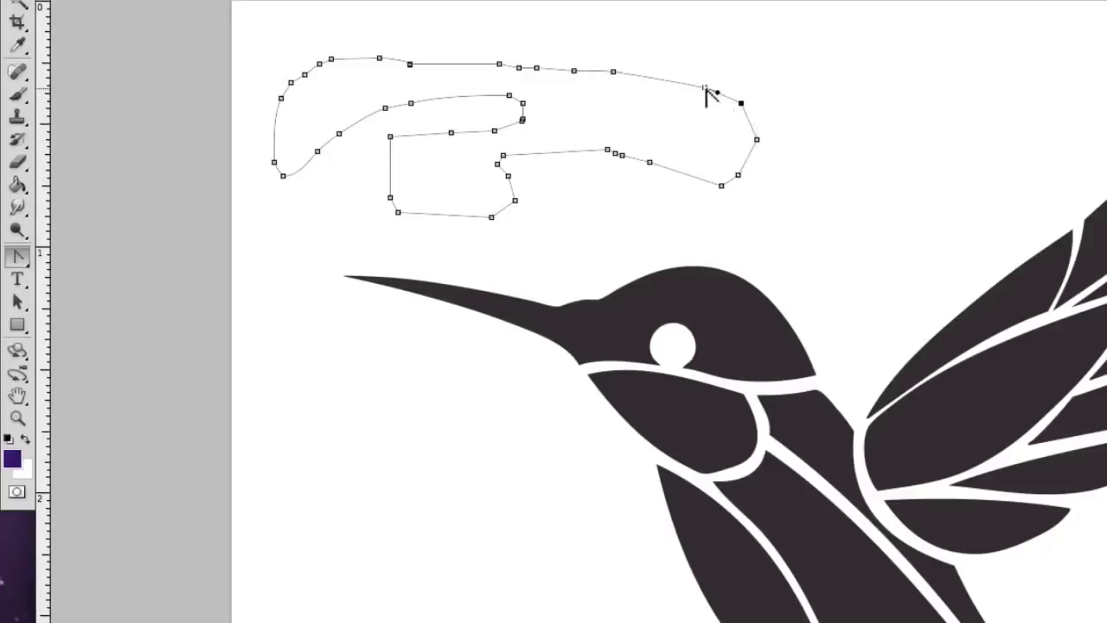
click(705, 88)
click(615, 73)
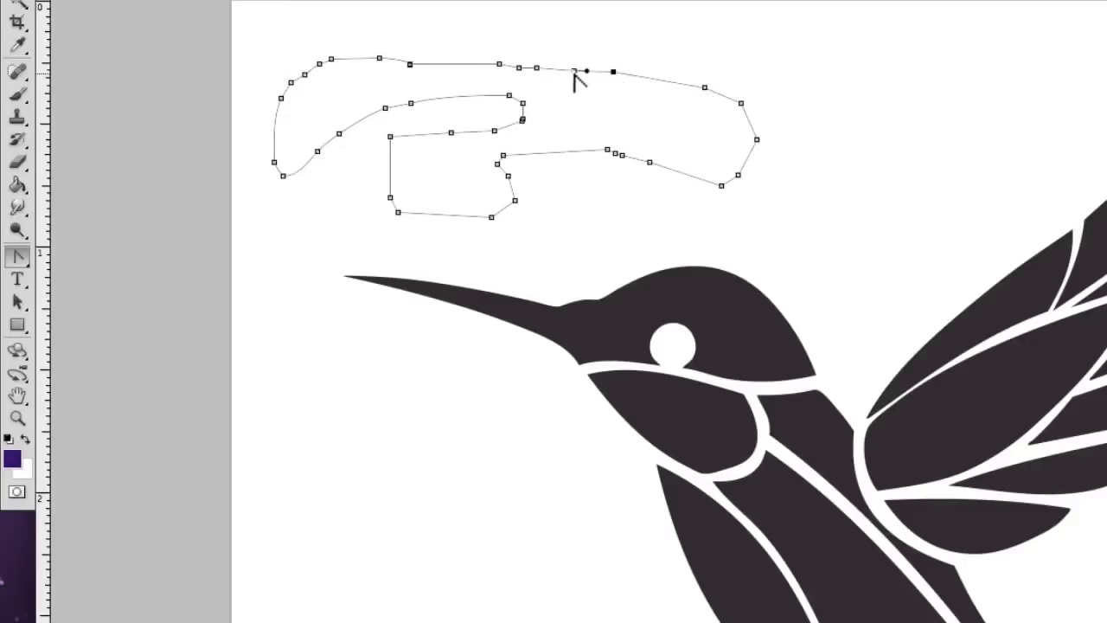
click(536, 69)
click(500, 65)
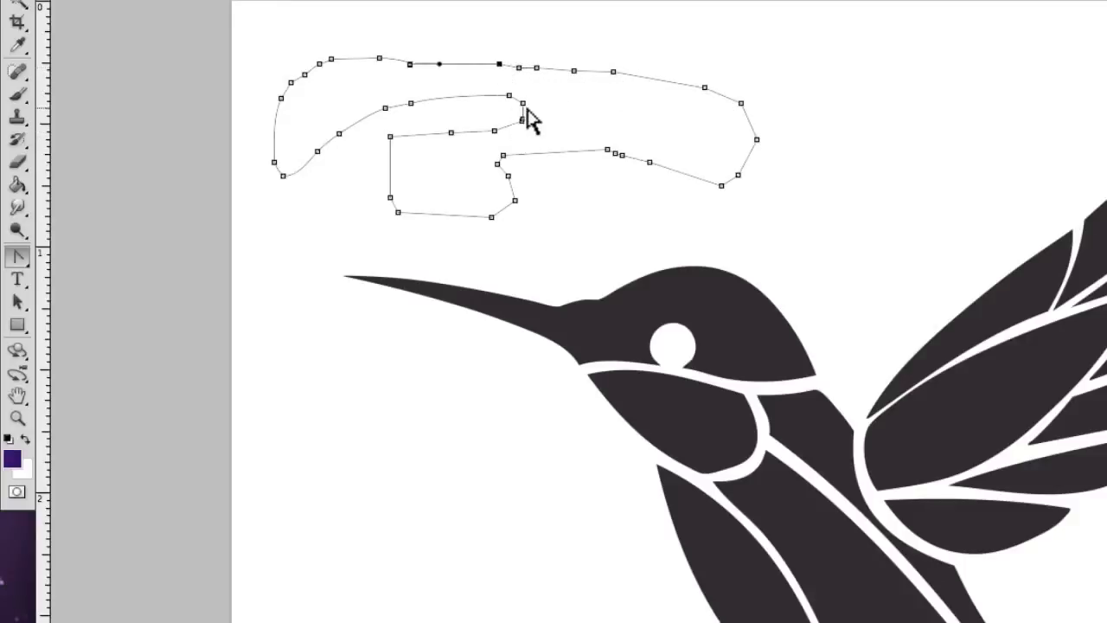
click(411, 103)
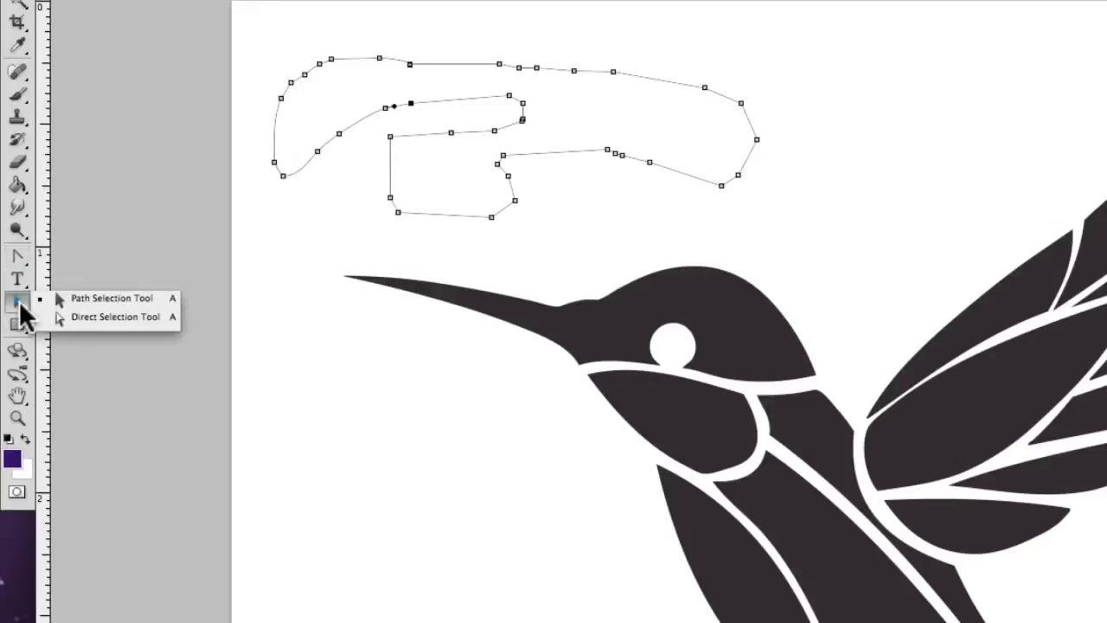
- Delete the entire freeform path above the beak and switch to the Pen tool
click(105, 298)
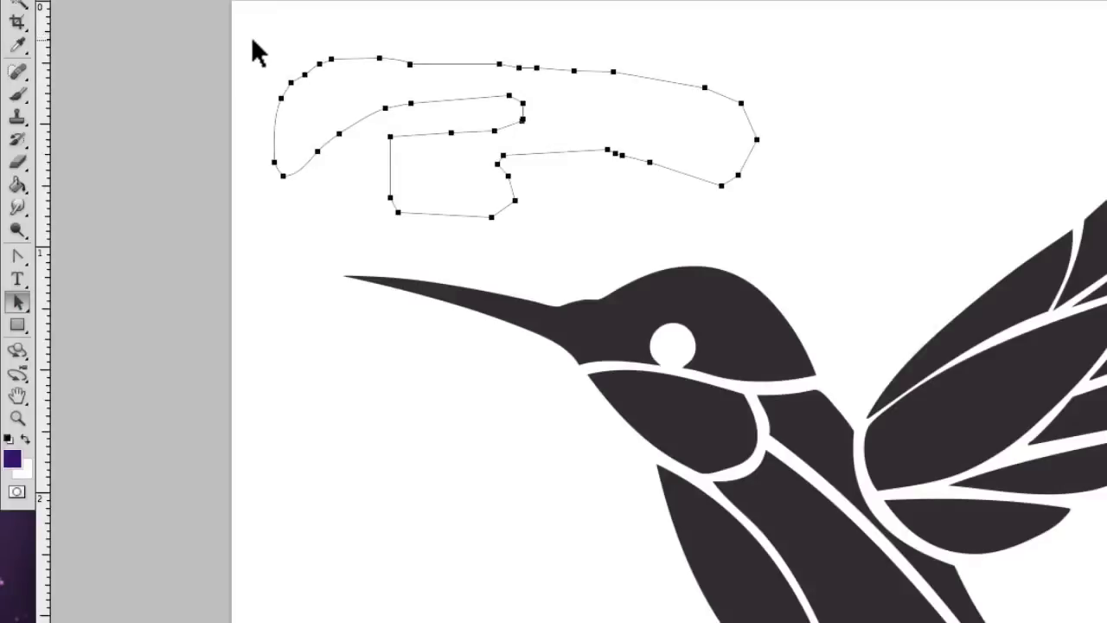
key(Delete)
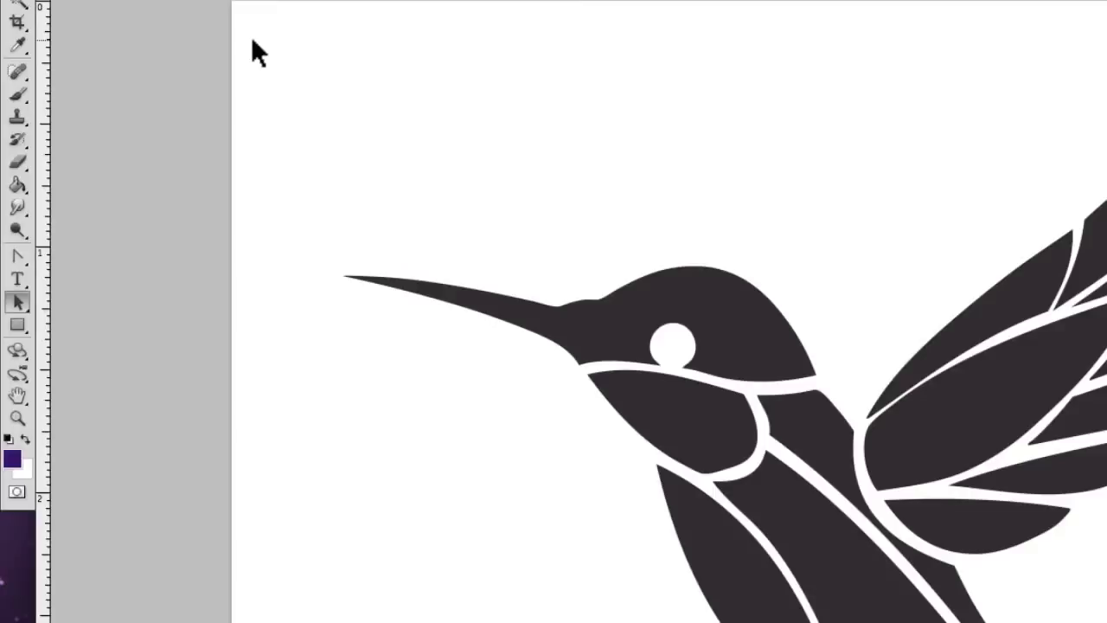
click(19, 302)
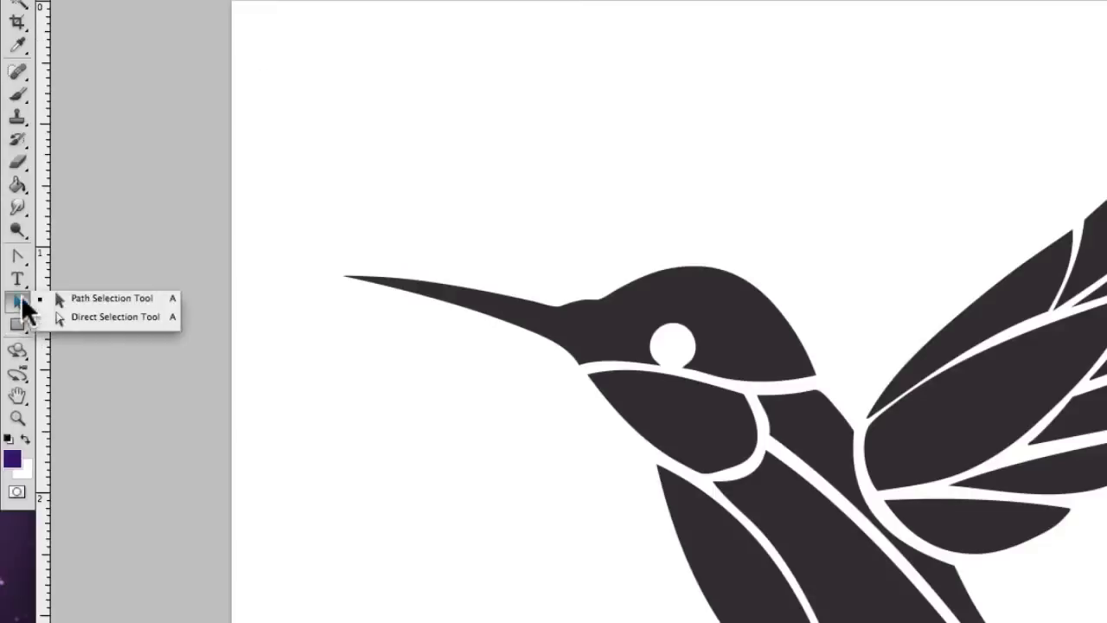
click(19, 256)
click(87, 253)
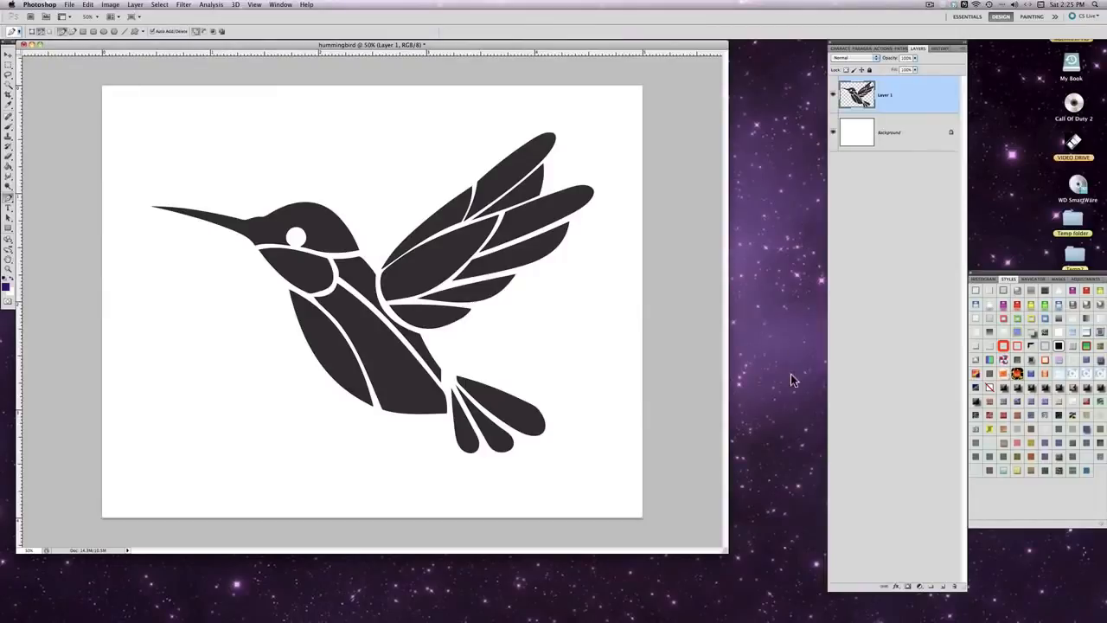
- Switch to Firefox, view the keepdesigning.com free-bird-wing-vectors page from the browsing history, and return to Photoshop
mouse_move(1082, 610)
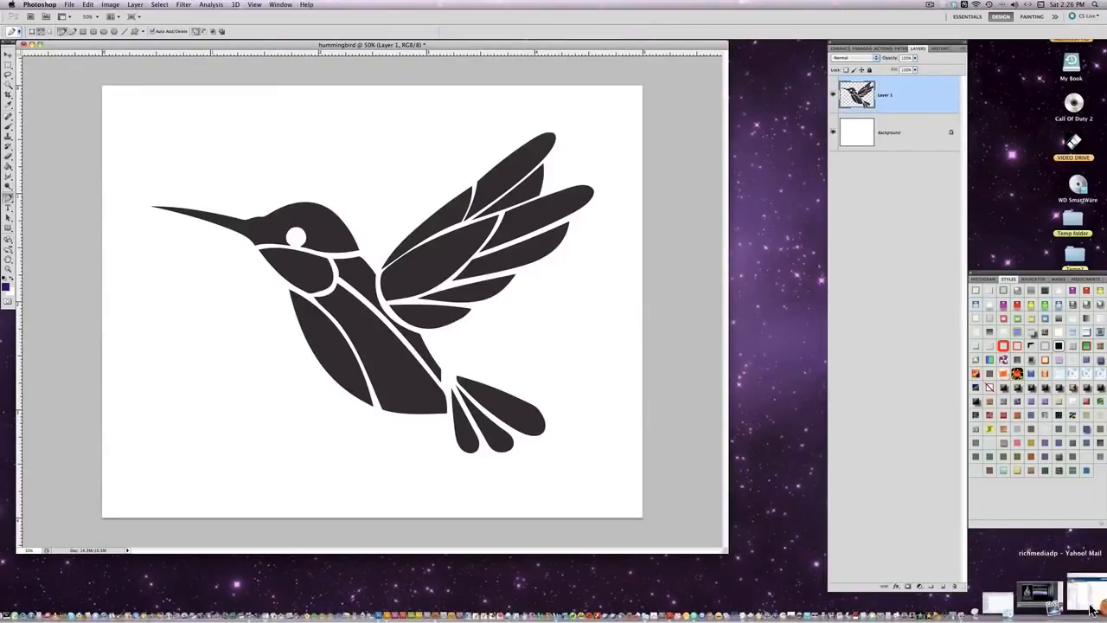
key(Tab)
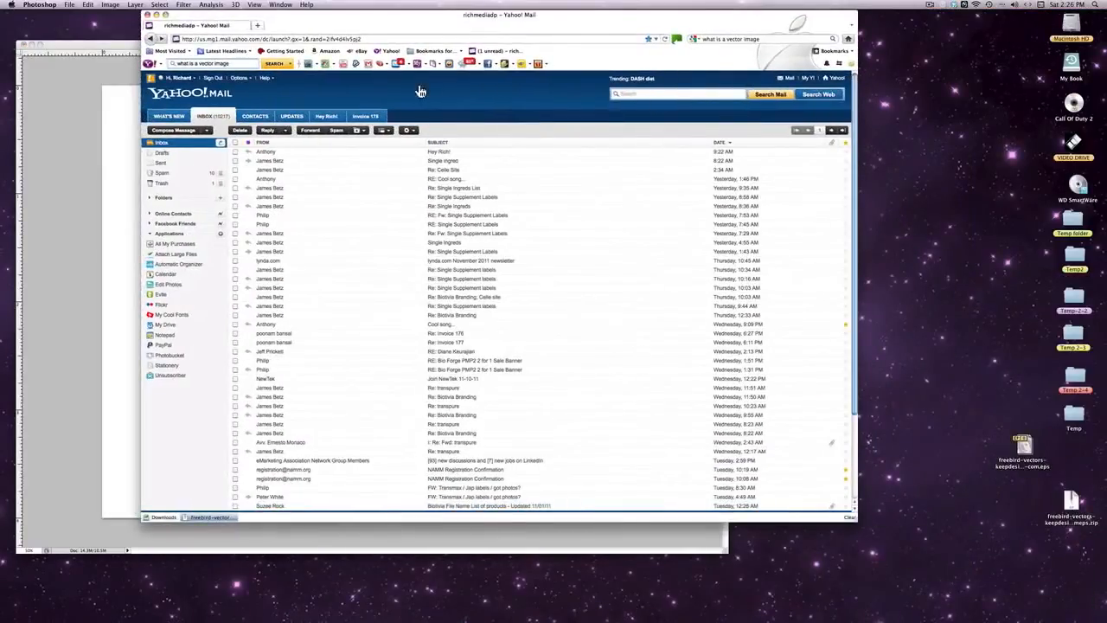
click(421, 90)
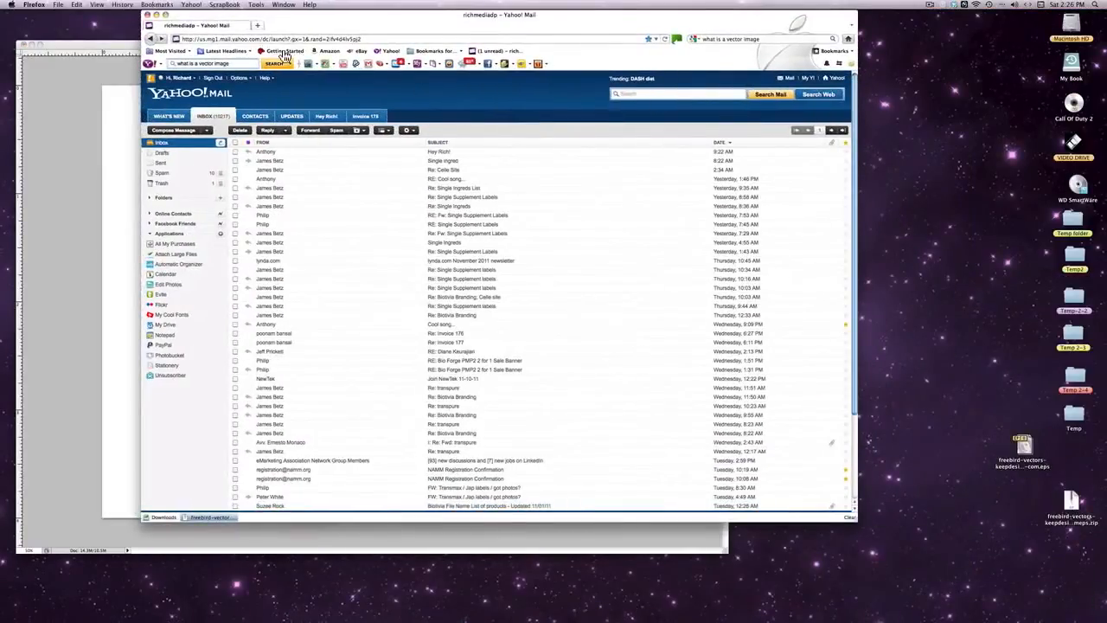
click(121, 6)
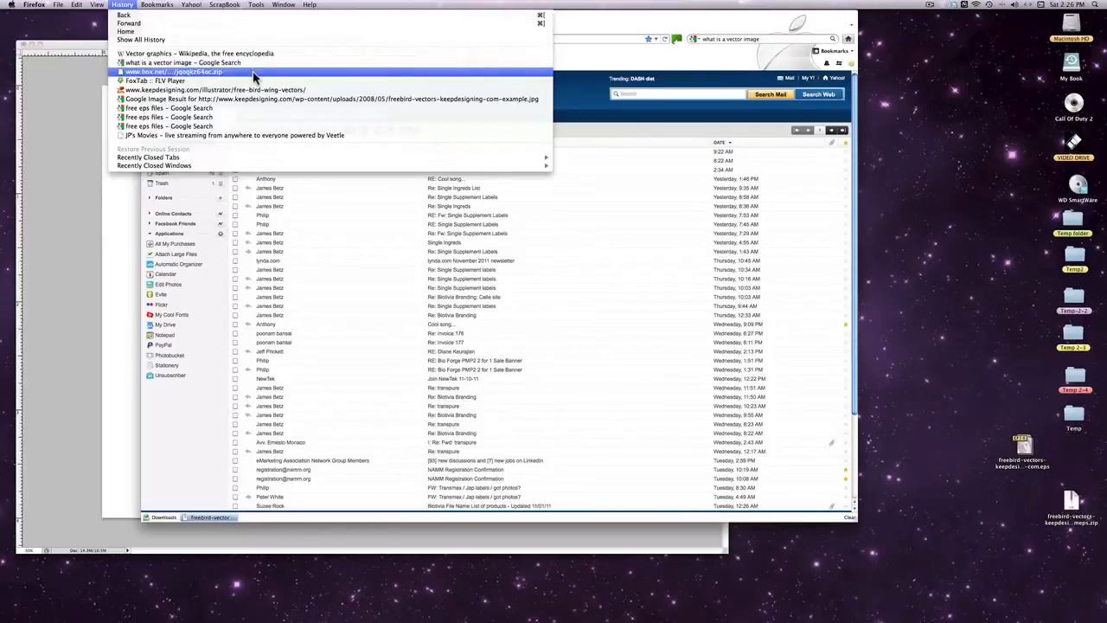
click(297, 91)
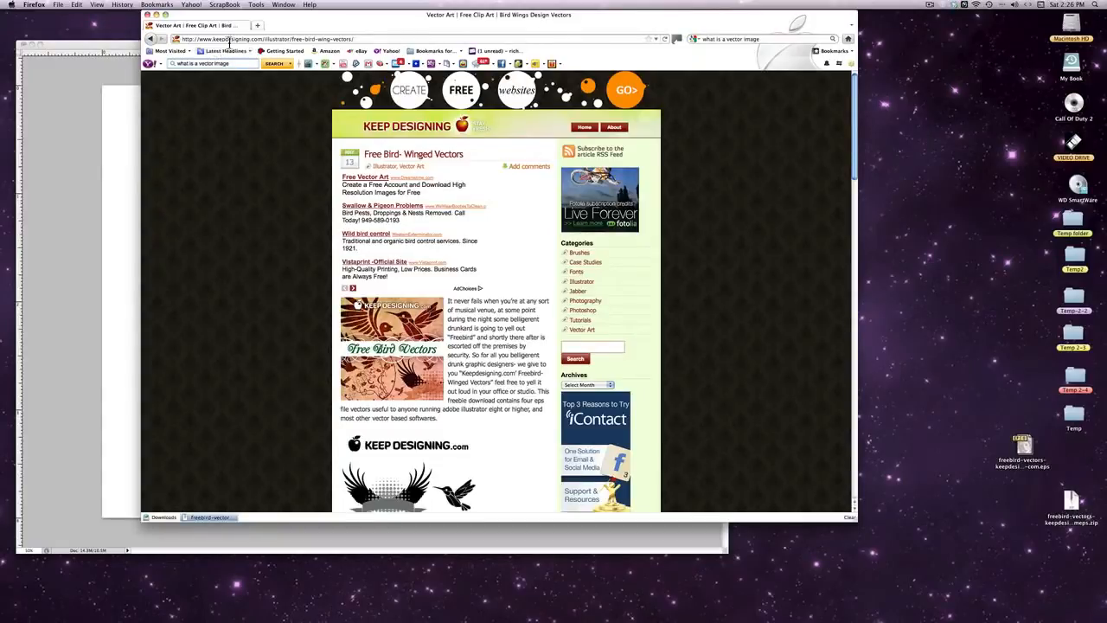
double_click(297, 17)
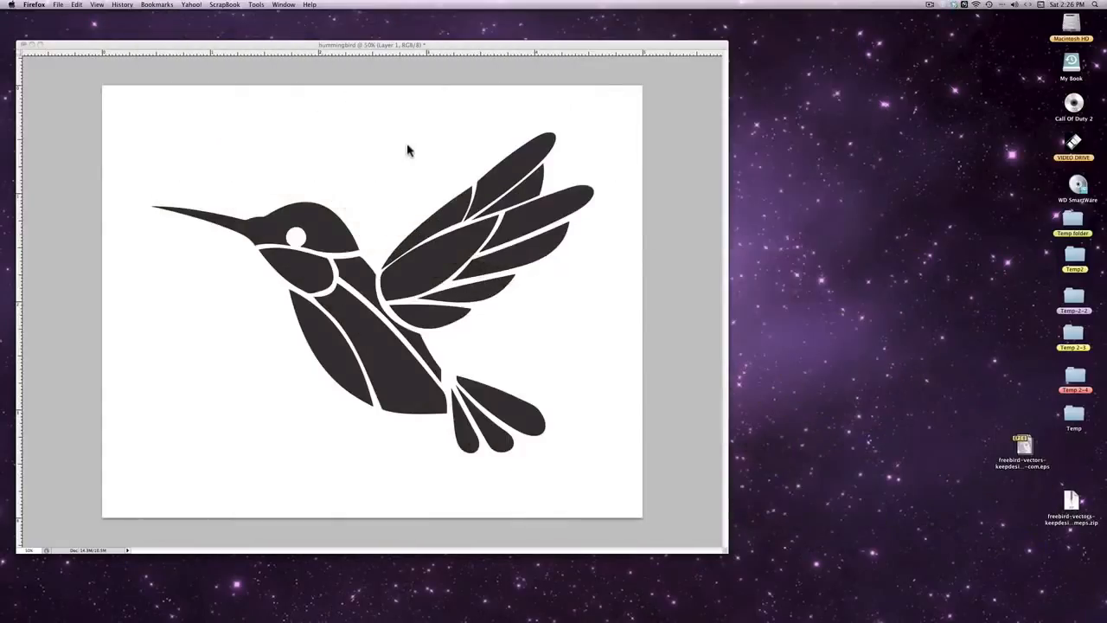
click(151, 172)
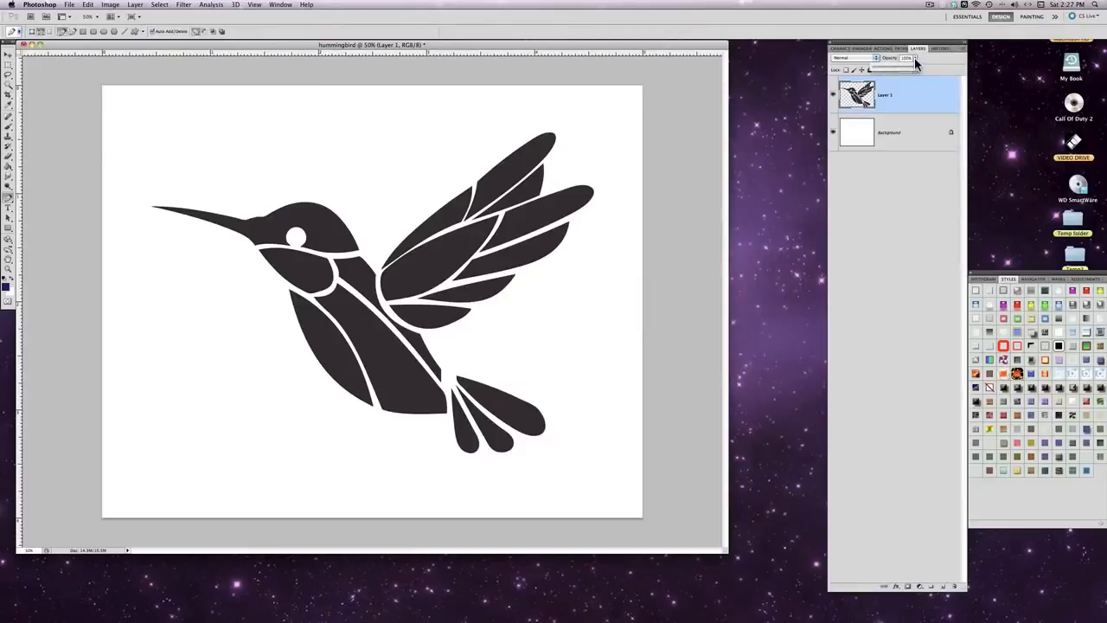
- Lower the opacity of Layer 1 with the hummingbird to 20%
drag(914, 62, 881, 65)
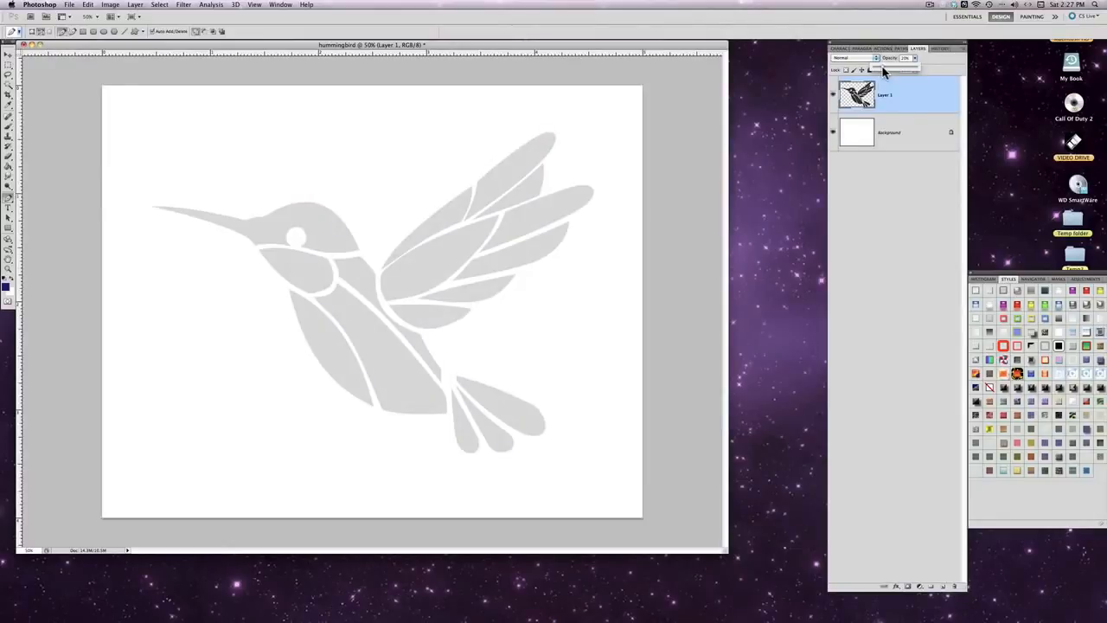
click(904, 108)
- Start a Pen tool path with an anchor point at the tip of the hummingbird's beak
click(8, 270)
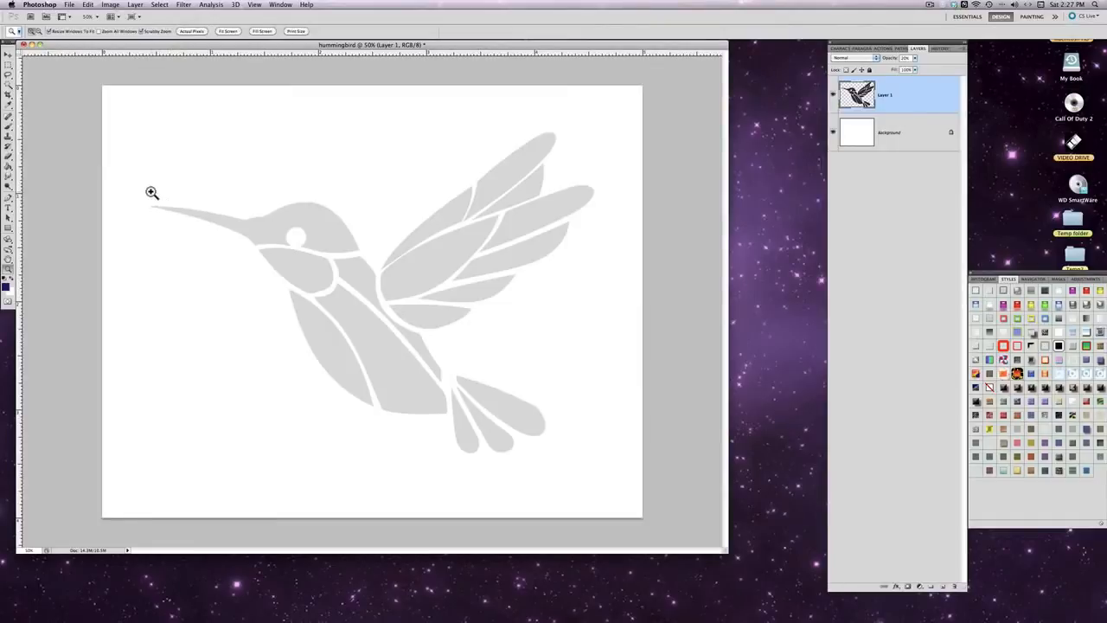
drag(151, 192, 152, 192)
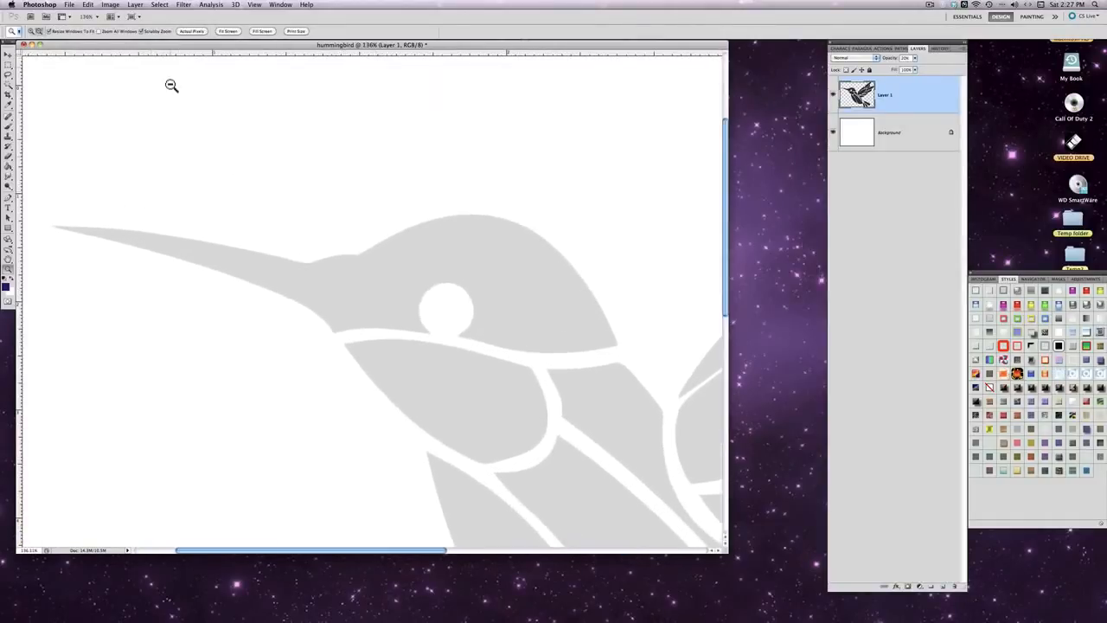
click(11, 199)
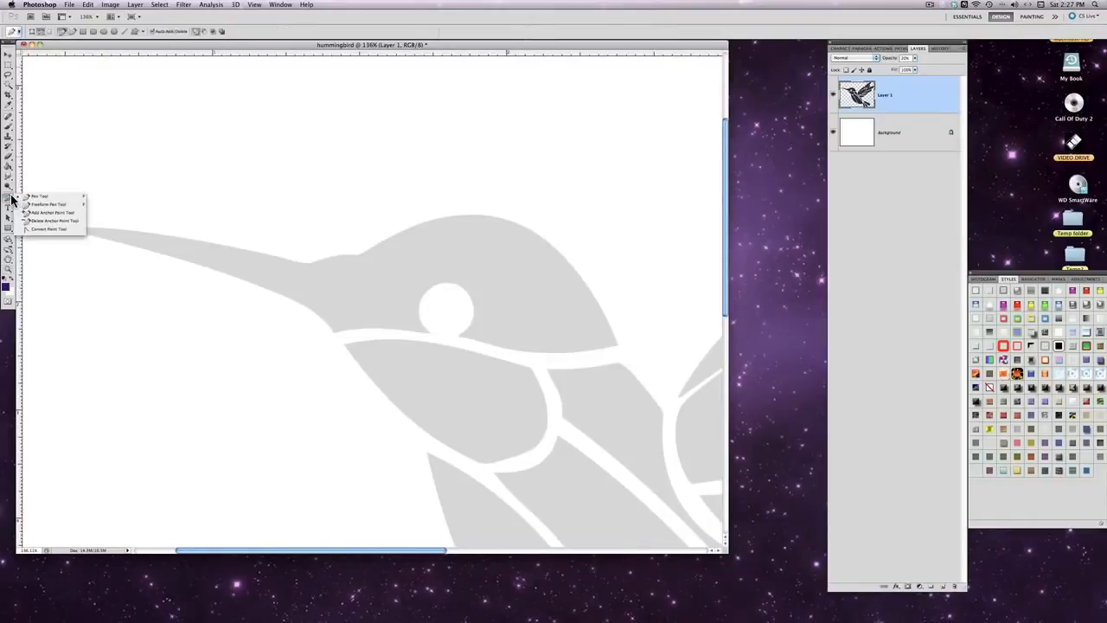
click(39, 197)
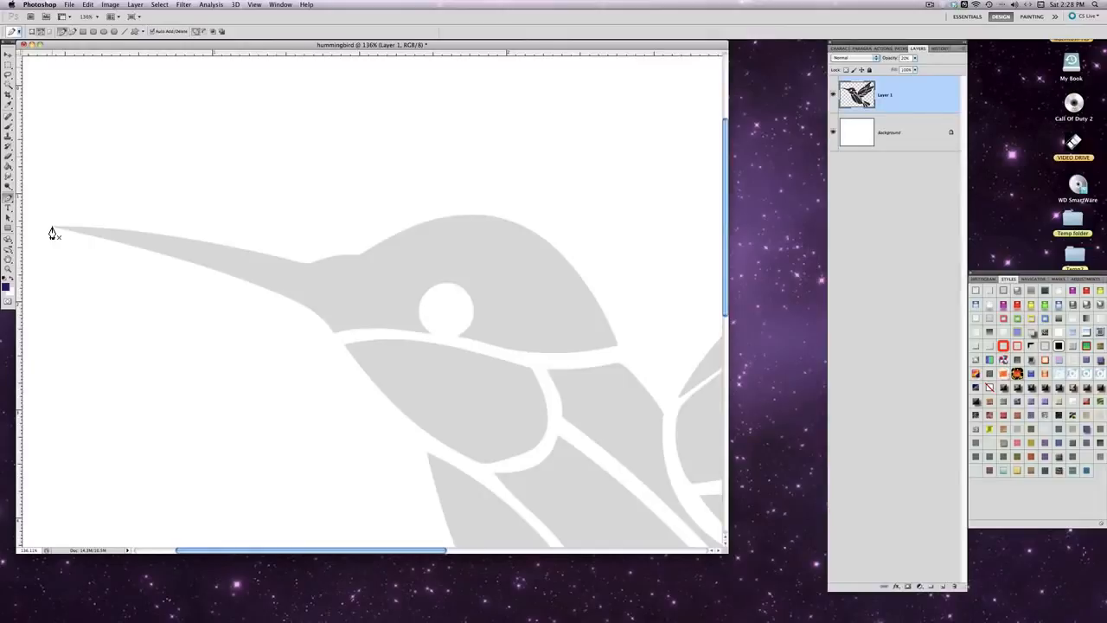
click(52, 228)
click(358, 241)
drag(358, 241, 376, 235)
click(89, 6)
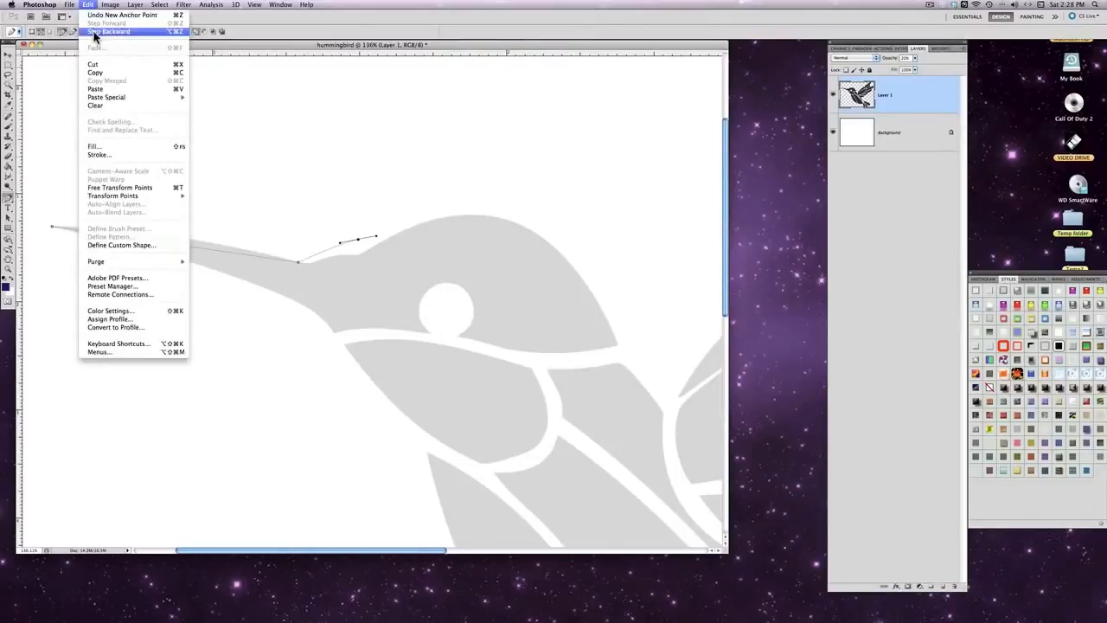
click(97, 31)
click(90, 5)
click(97, 31)
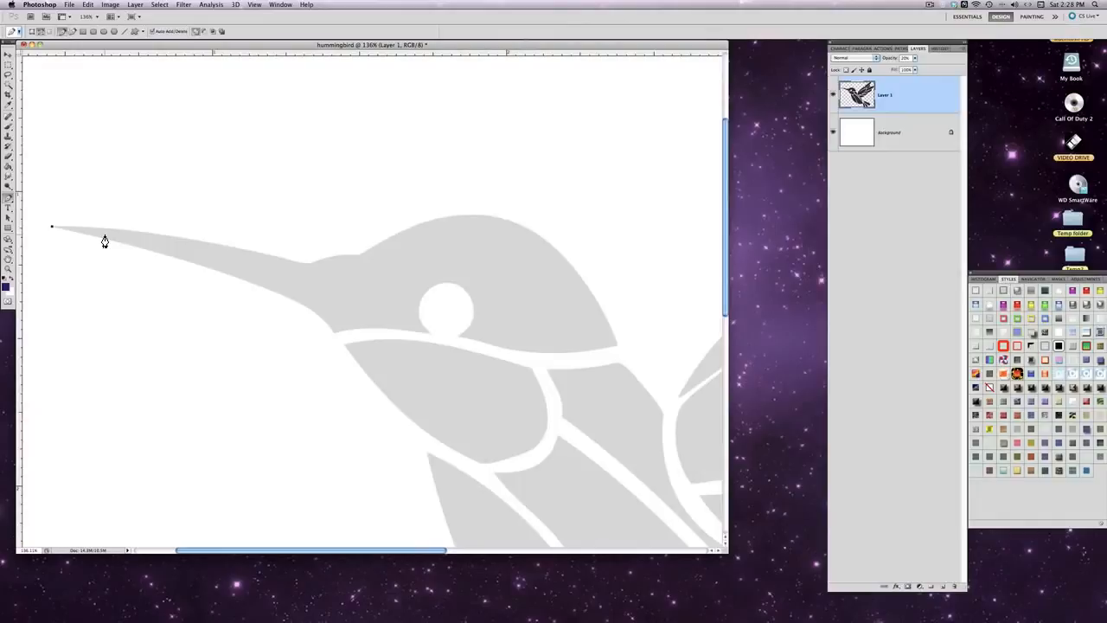
click(295, 267)
key(super+z)
- Trace the beak's upper edge with a curved segment ending at the beak's base, and remove that anchor's outgoing handle
click(293, 262)
click(52, 227)
drag(291, 261, 447, 304)
alt+click(292, 265)
- Trace the small bump between the beak and forehead with three more anchor points, removing outgoing handles so the curves follow the edge
click(325, 262)
drag(330, 257, 349, 251)
click(326, 260)
click(349, 256)
drag(344, 257, 357, 266)
click(371, 255)
click(378, 242)
click(370, 250)
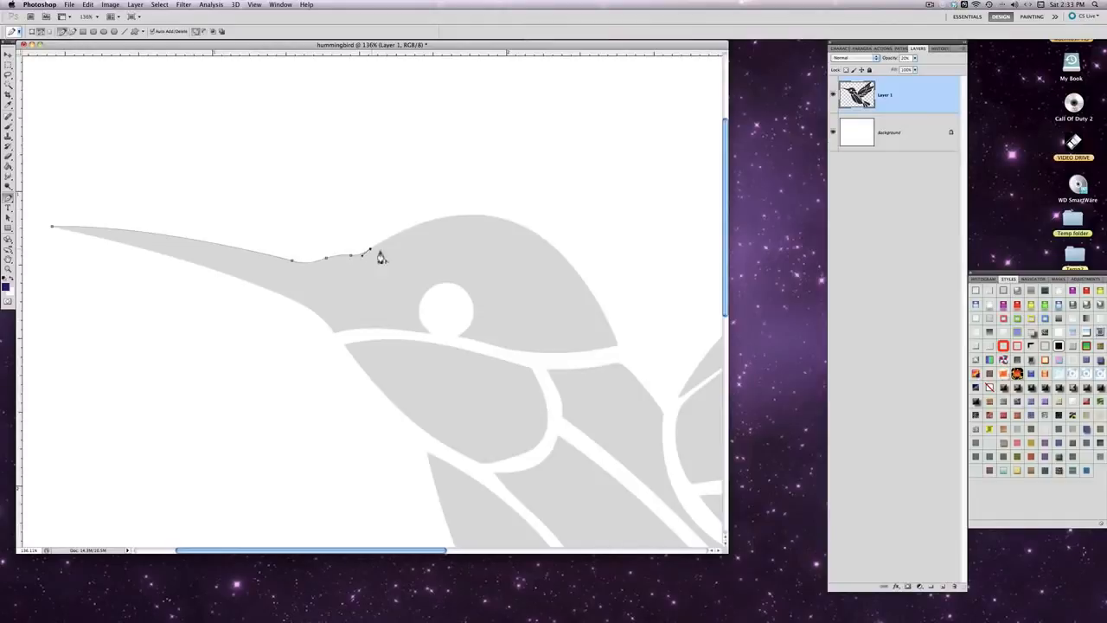
- Trace the crown with one long curve to the lower back corner of the head, and remove that anchor's outgoing handle
click(617, 348)
drag(625, 354, 706, 517)
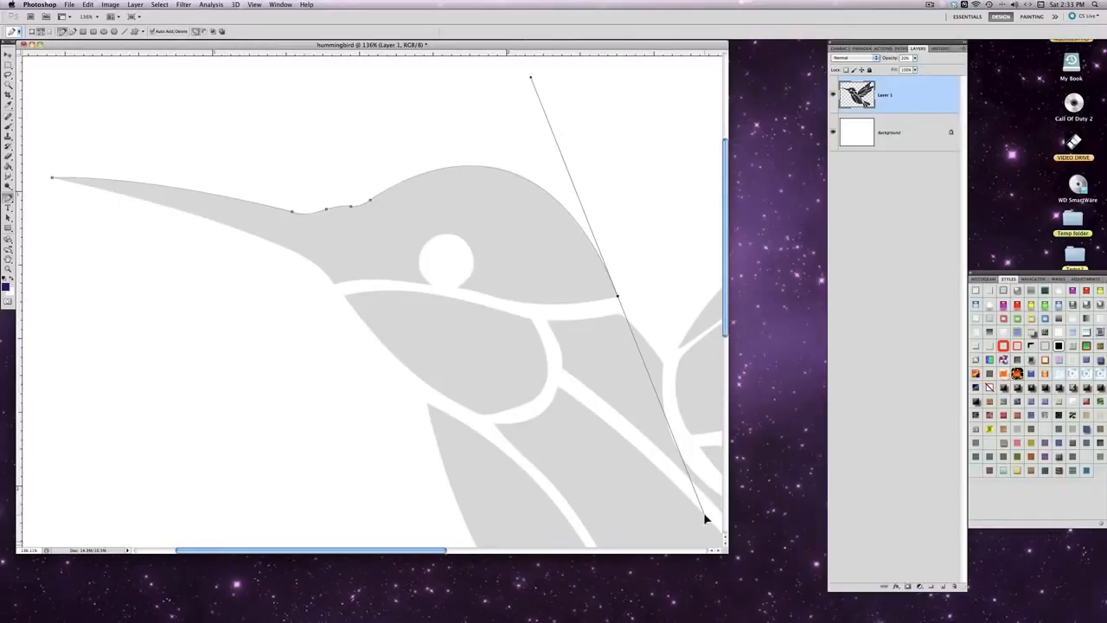
drag(706, 518, 705, 519)
click(617, 299)
- Trace the head's lower edge with a curved segment and continue the path to the right side of the eye's opening
click(491, 298)
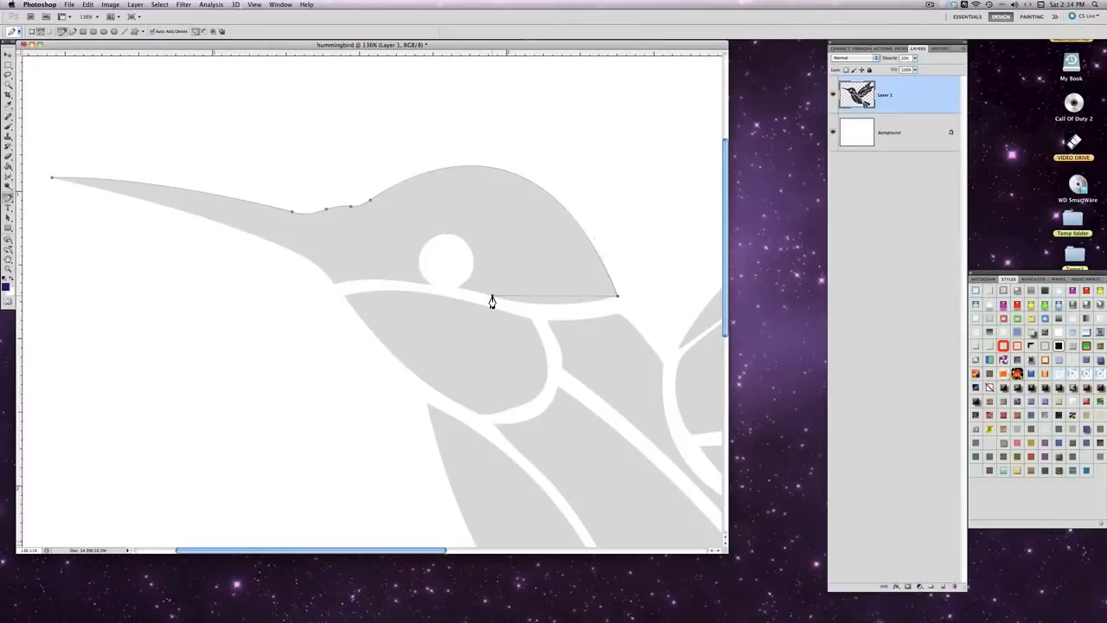
drag(491, 300, 441, 278)
click(491, 298)
click(458, 289)
- Trace around the round eye with three curved segments to the left side of its opening, removing each anchor's outgoing handle
drag(464, 242, 439, 210)
alt+click(464, 245)
drag(420, 254, 401, 293)
click(420, 256)
drag(431, 287, 452, 303)
click(432, 287)
- Trace the head's lower edge from the eye to the corner below the beak, and close the path at the beak tip
drag(334, 287, 312, 298)
scroll(144, 272, left, 2)
scroll(144, 272, up, 5)
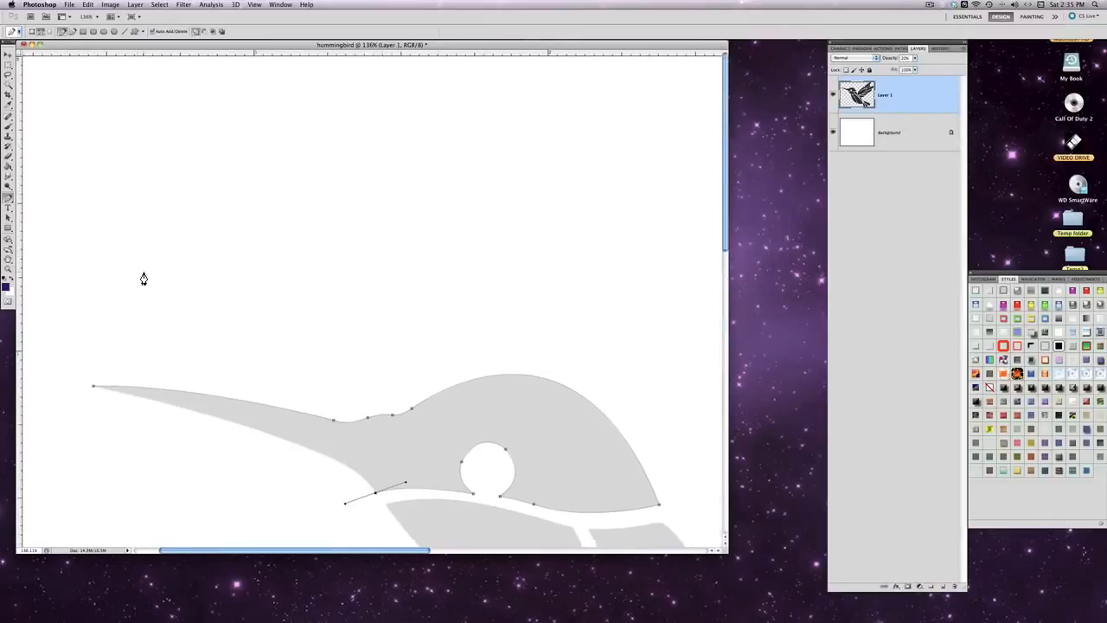
scroll(143, 275, down, 10)
scroll(143, 278, up, 5)
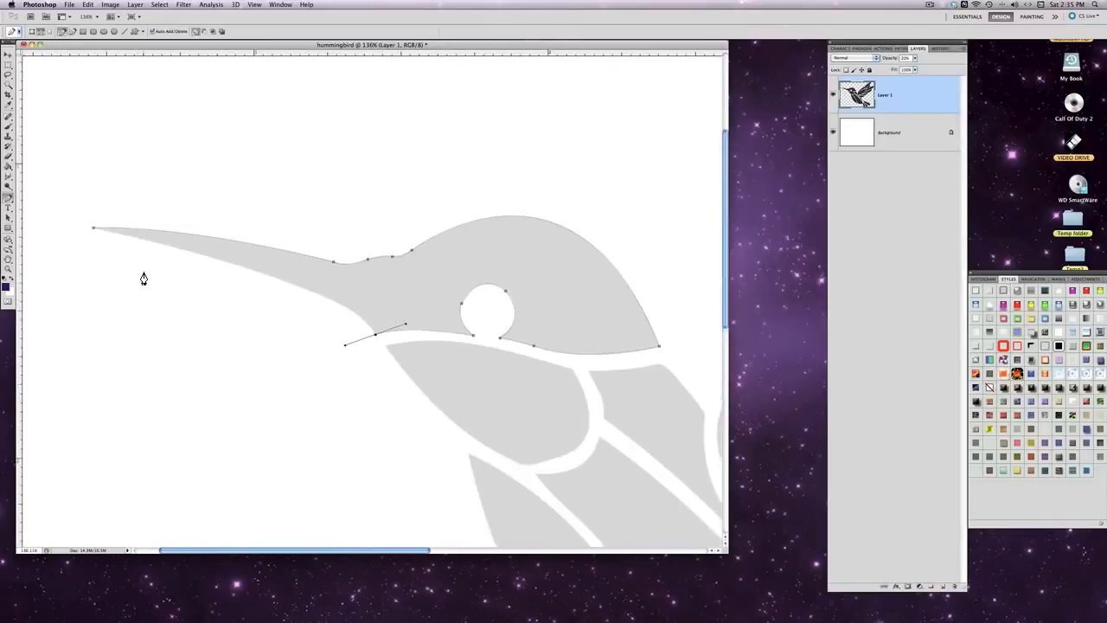
click(93, 230)
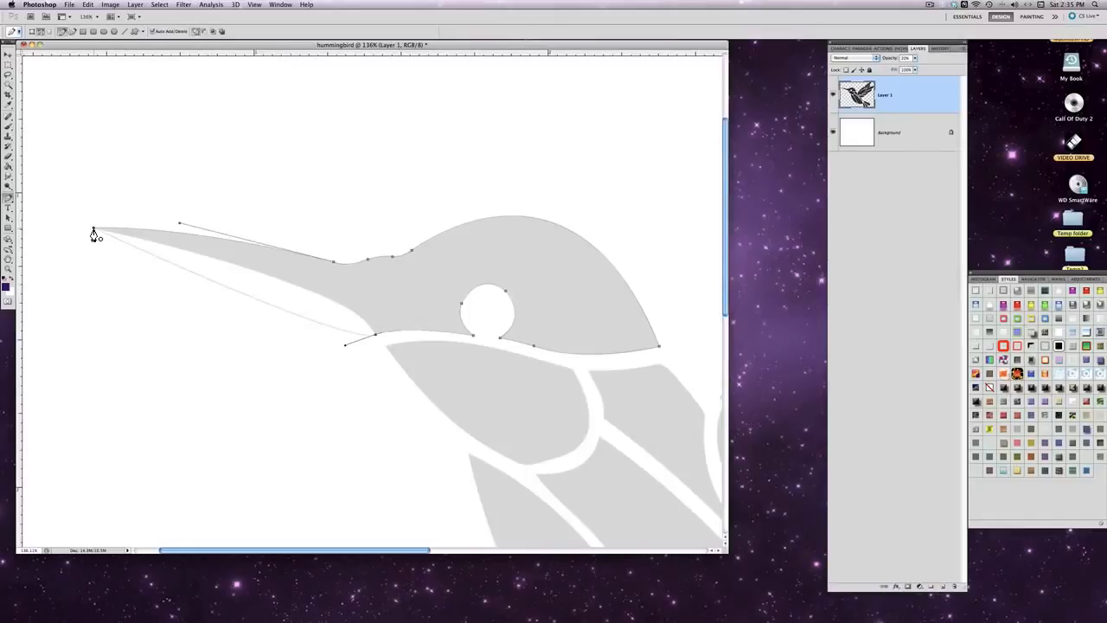
- Try to close the head path at the beak tip with a curved segment, and undo the closure
drag(93, 230, 10, 223)
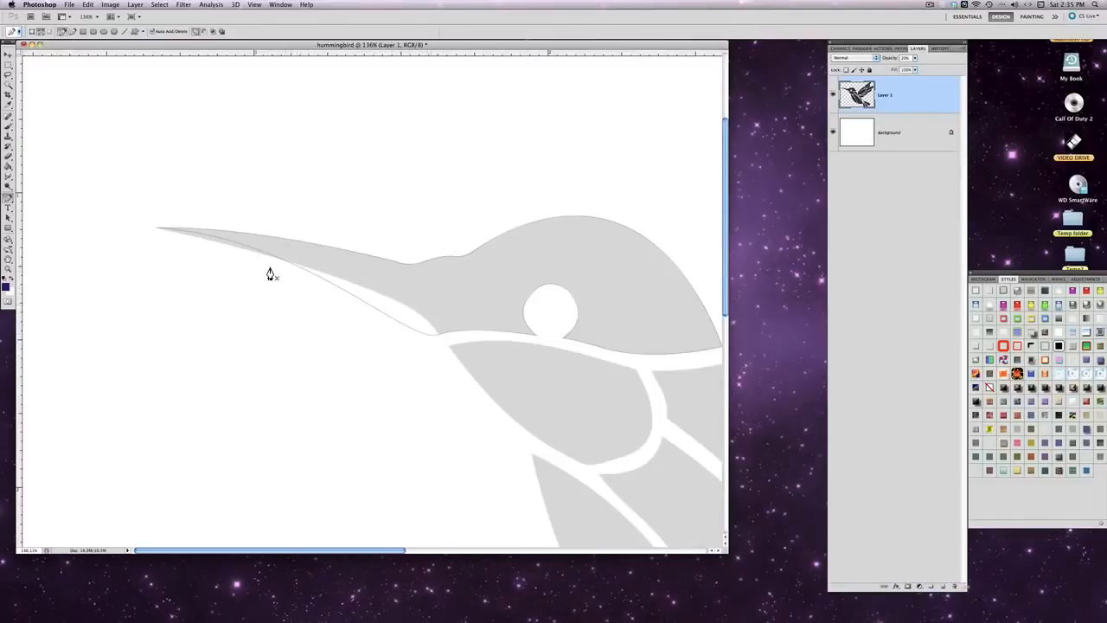
click(89, 4)
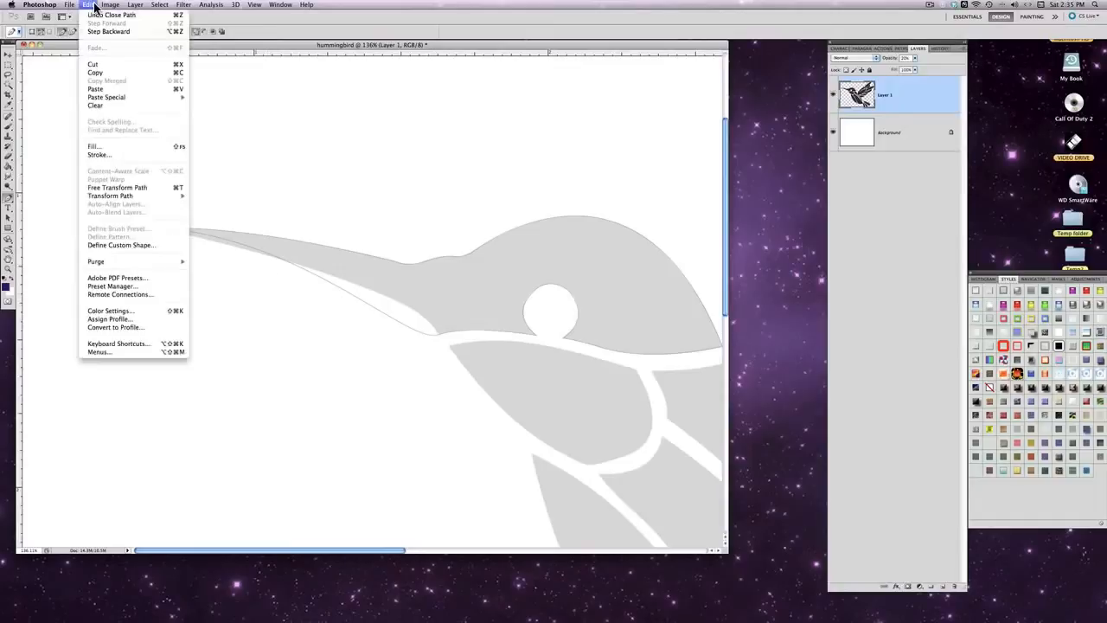
click(100, 32)
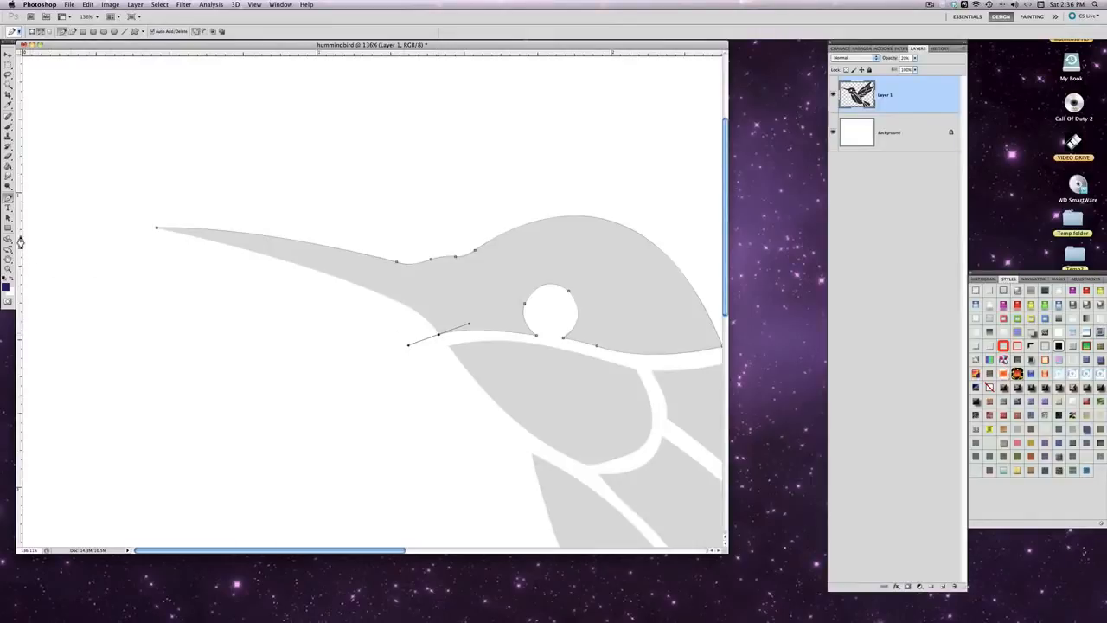
- Remove the outgoing handle from the corner anchor below the beak
drag(8, 198, 29, 230)
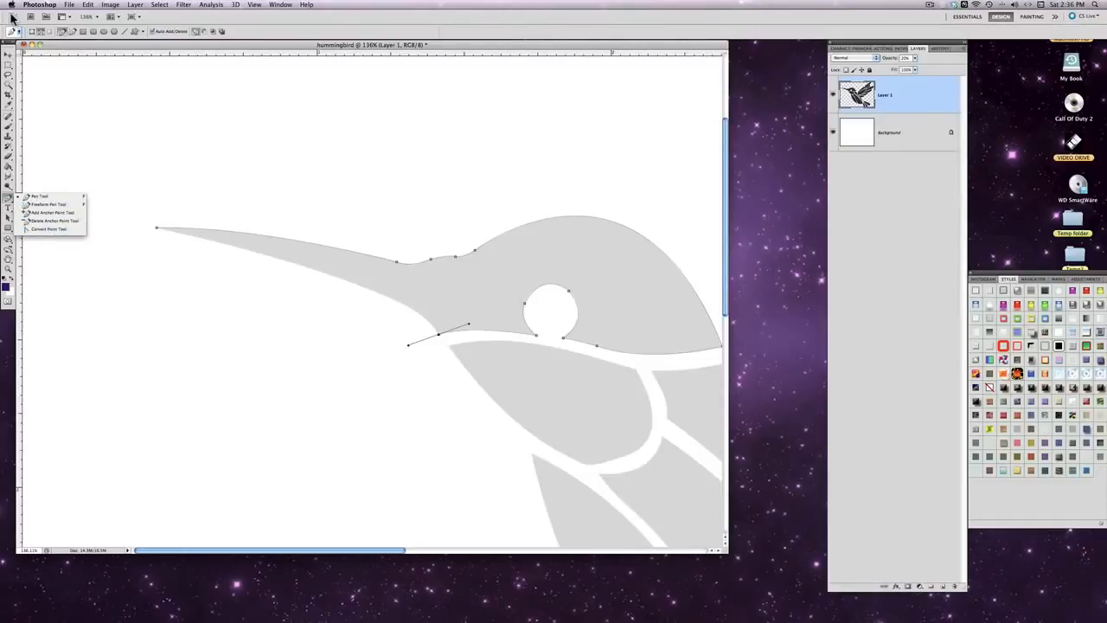
click(94, 49)
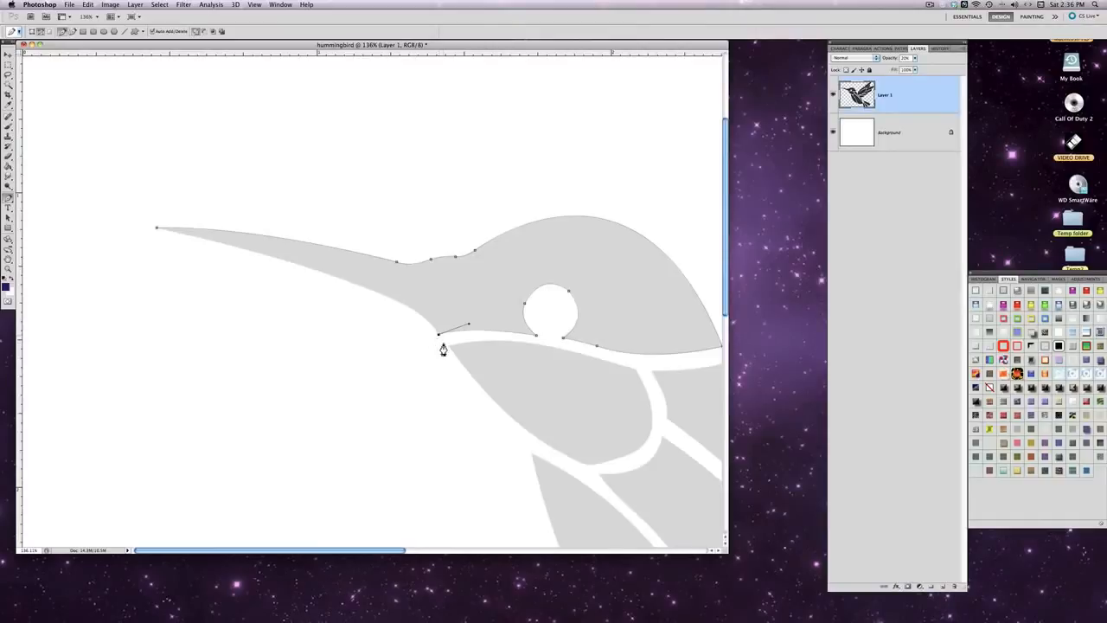
- Try to close the path in a single segment from the corner below the beak to the tip, and undo it
click(158, 231)
drag(145, 232, 83, 223)
click(88, 4)
mouse_move(102, 5)
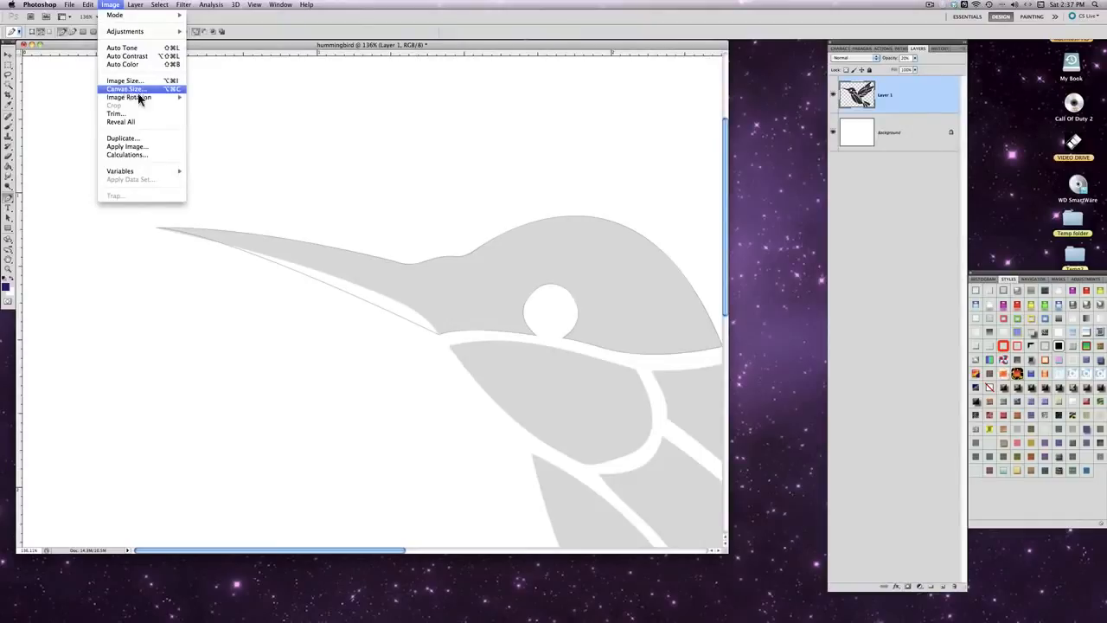
click(239, 109)
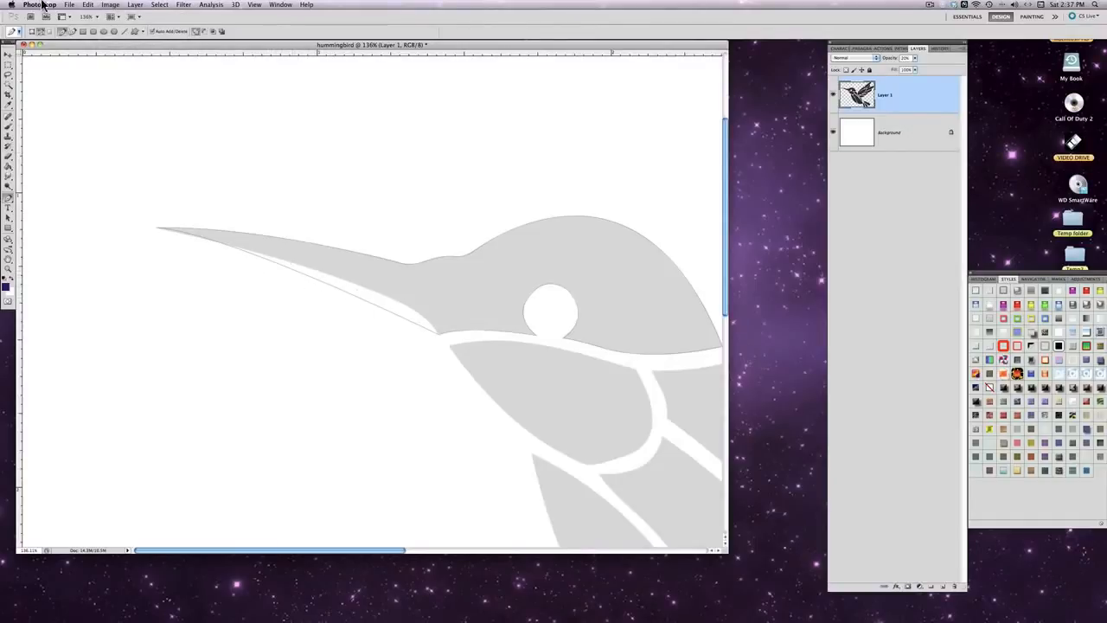
click(88, 5)
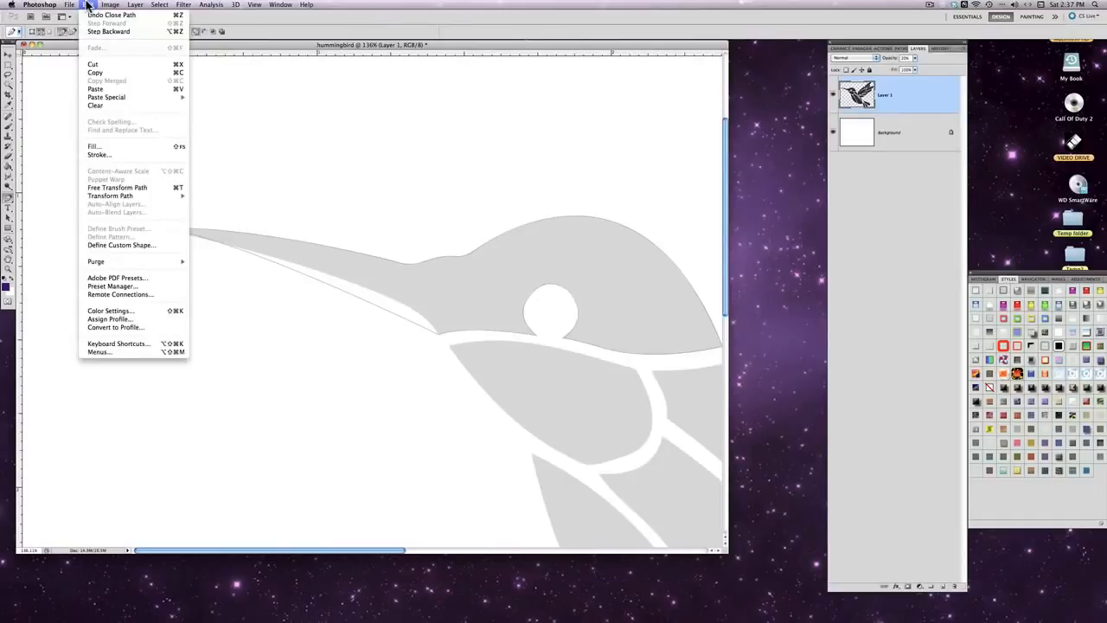
mouse_move(132, 202)
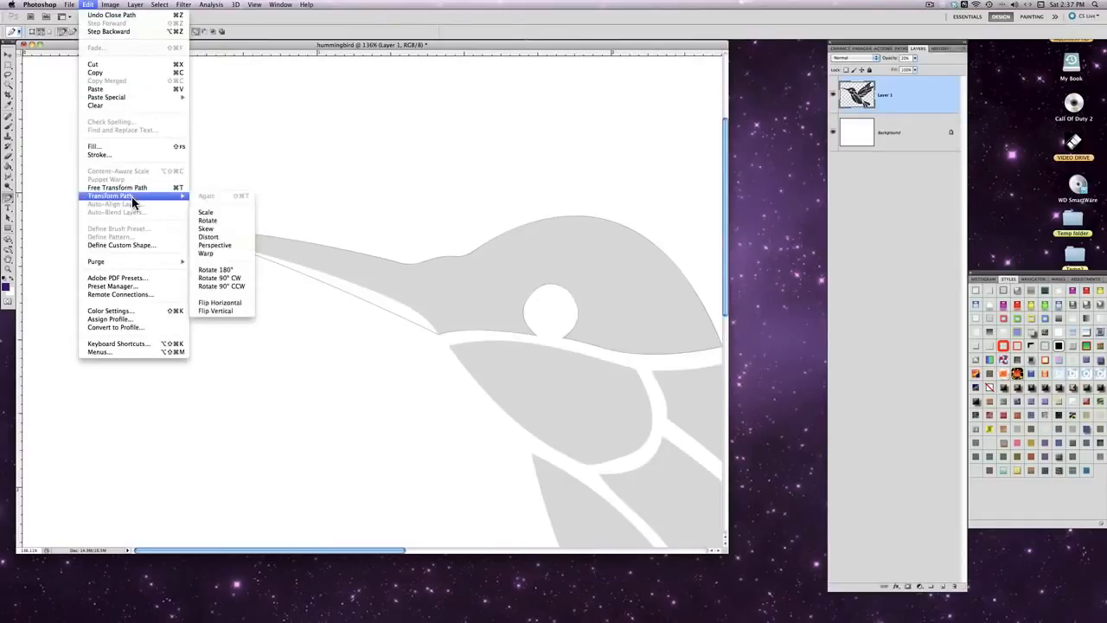
click(117, 30)
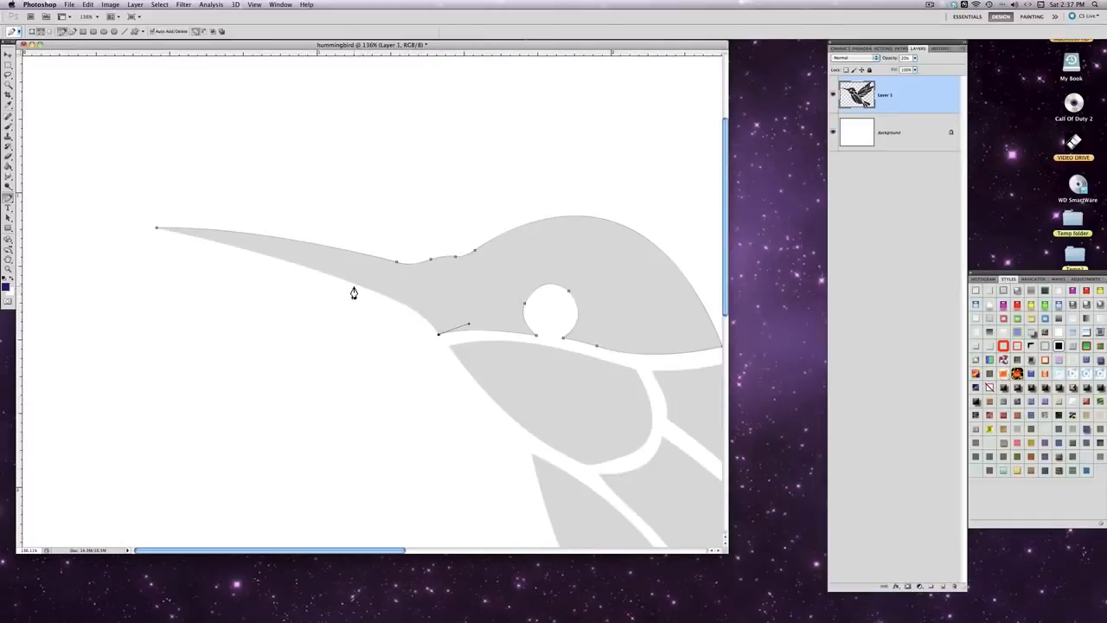
- Trace the first part of the beak's lower edge with a curved anchor partway along it, and remove that anchor's outgoing handle
drag(352, 284, 269, 257)
alt+click(351, 284)
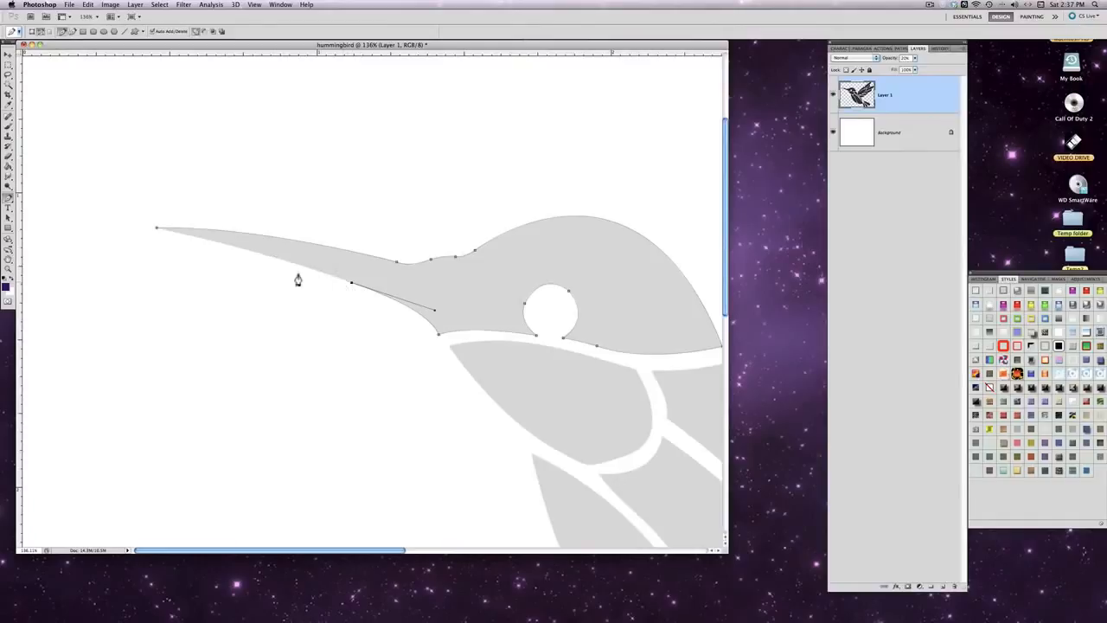
- Try to close the path from the beak's lower-edge anchor to the tip, and undo that closure
click(157, 233)
drag(157, 229, 85, 216)
click(90, 5)
click(102, 32)
- Close the head path at the beak tip with a curve fitting the lower edge, and select the whole path
click(157, 231)
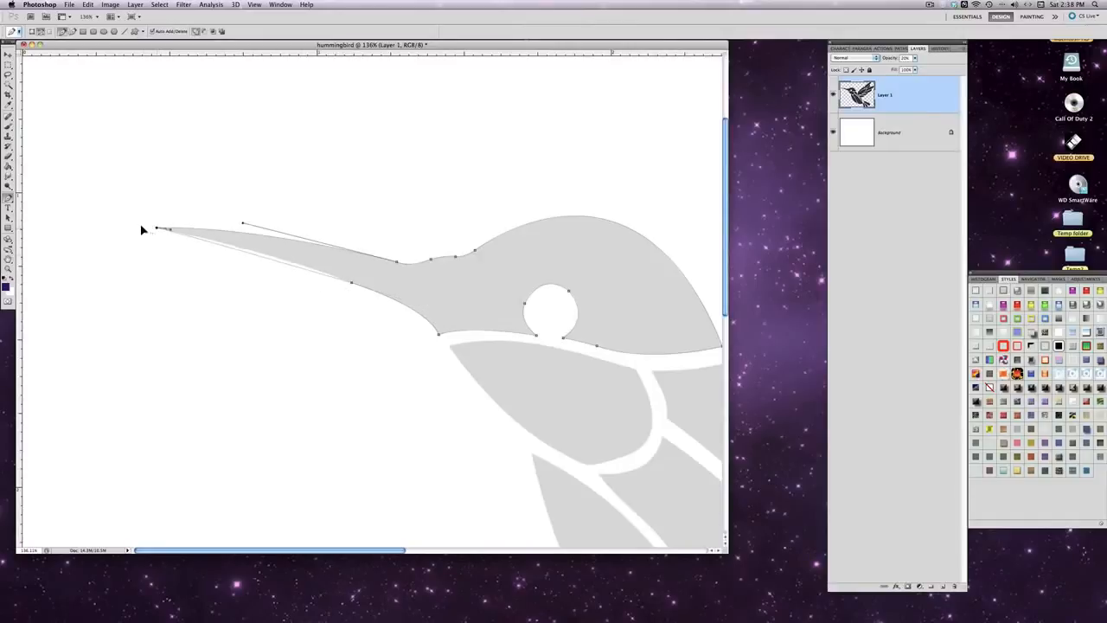
drag(142, 227, 60, 213)
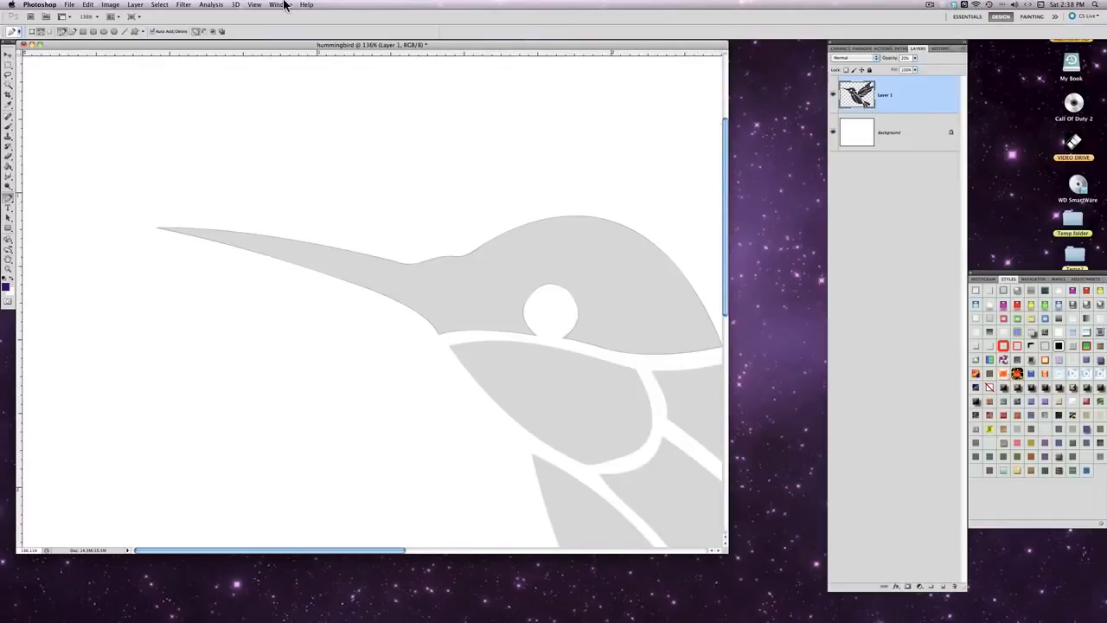
click(8, 217)
drag(509, 374, 701, 389)
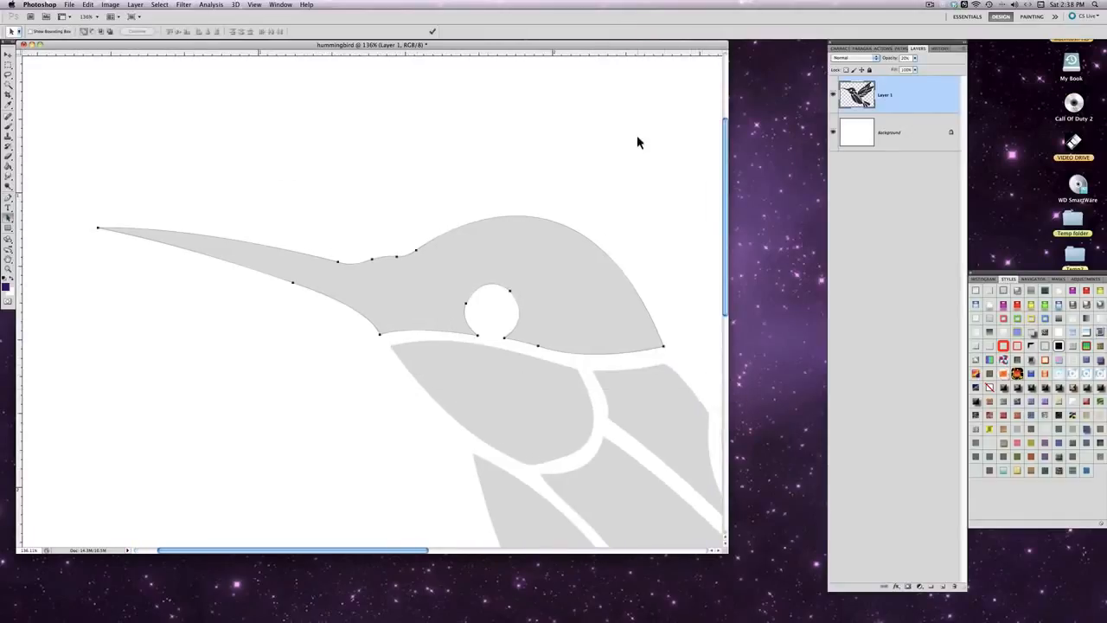
- Save the head's work path under the name "head portion"
click(903, 49)
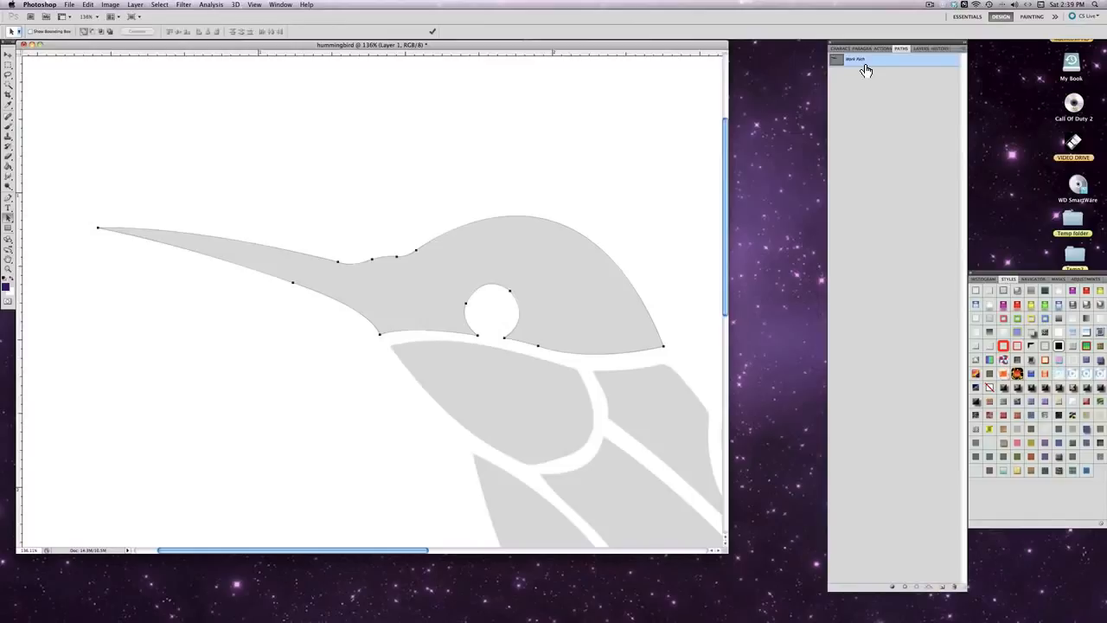
click(964, 50)
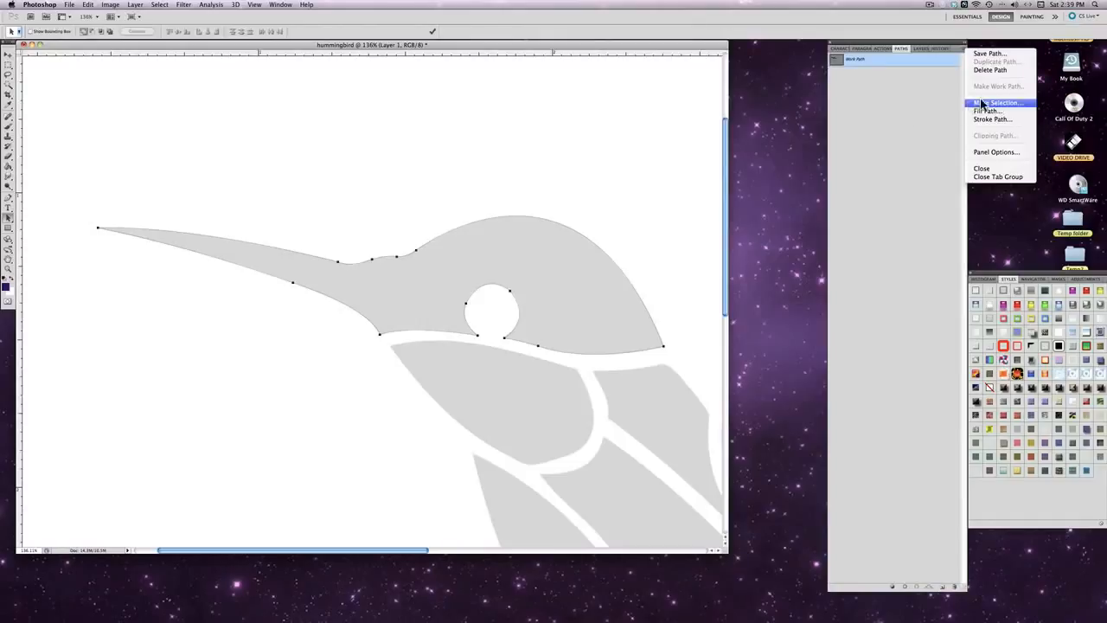
click(989, 55)
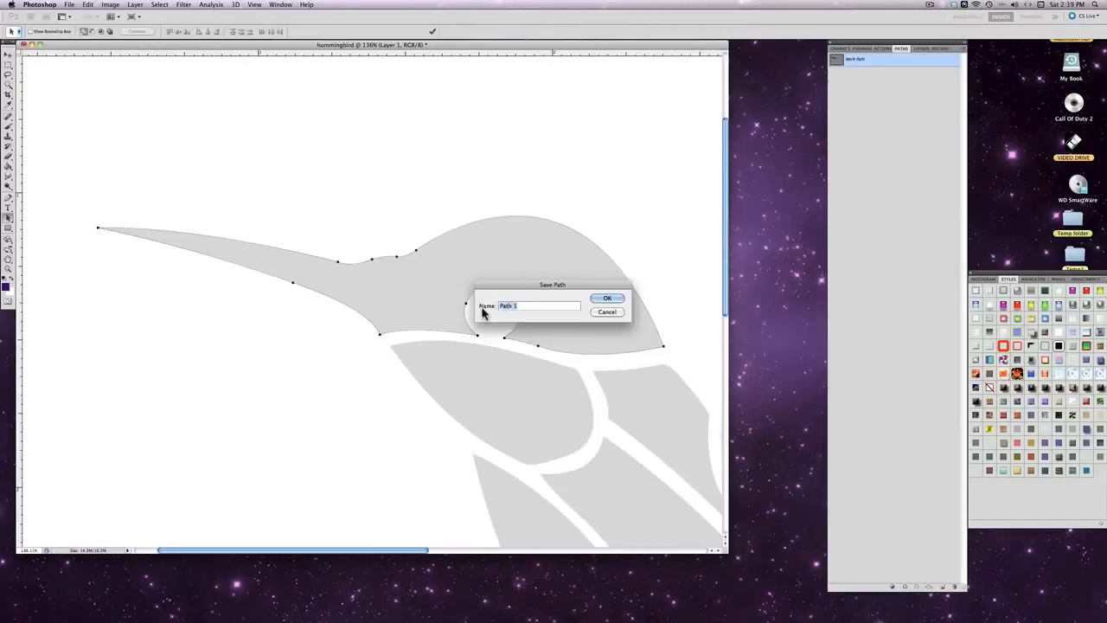
text(head portion)
click(595, 298)
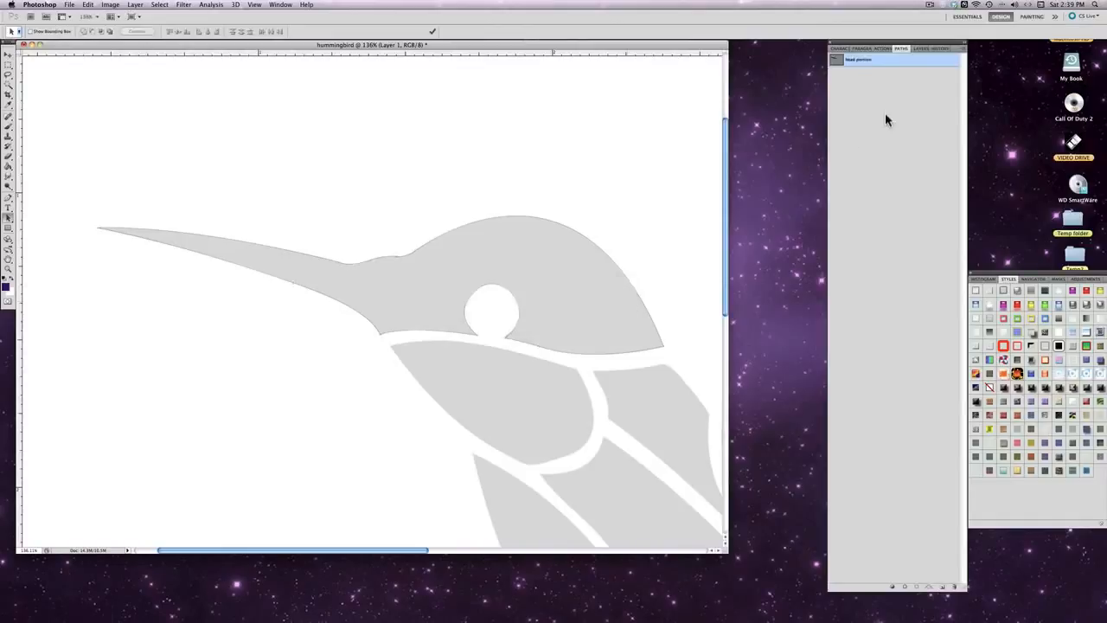
- Make a new anti-aliased selection from the head portion path with a feather radius of 0 pixels
click(962, 48)
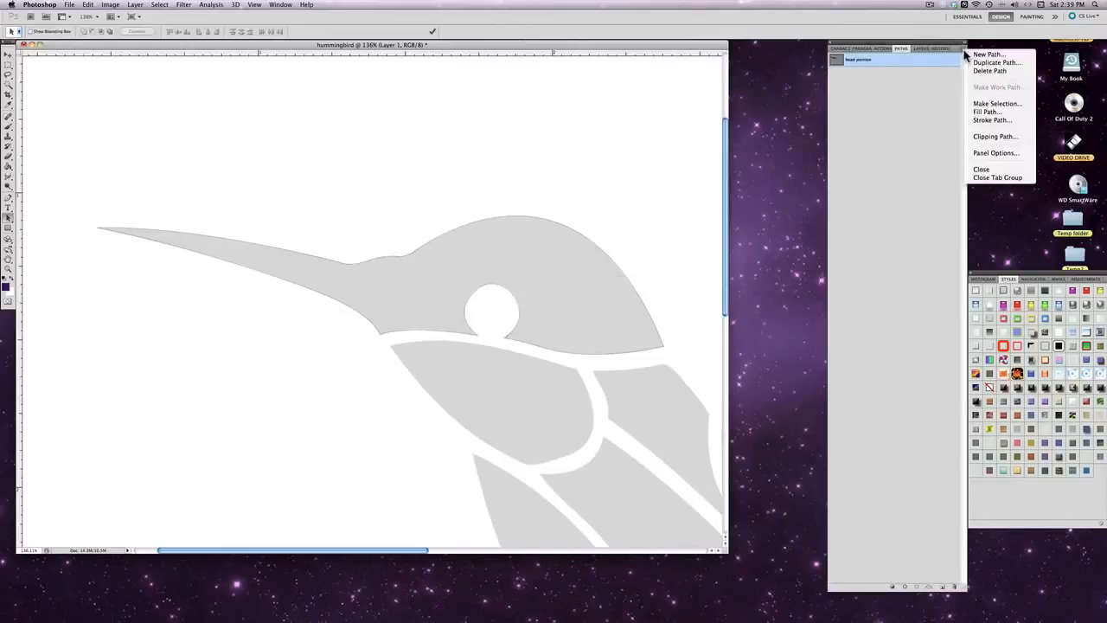
click(972, 105)
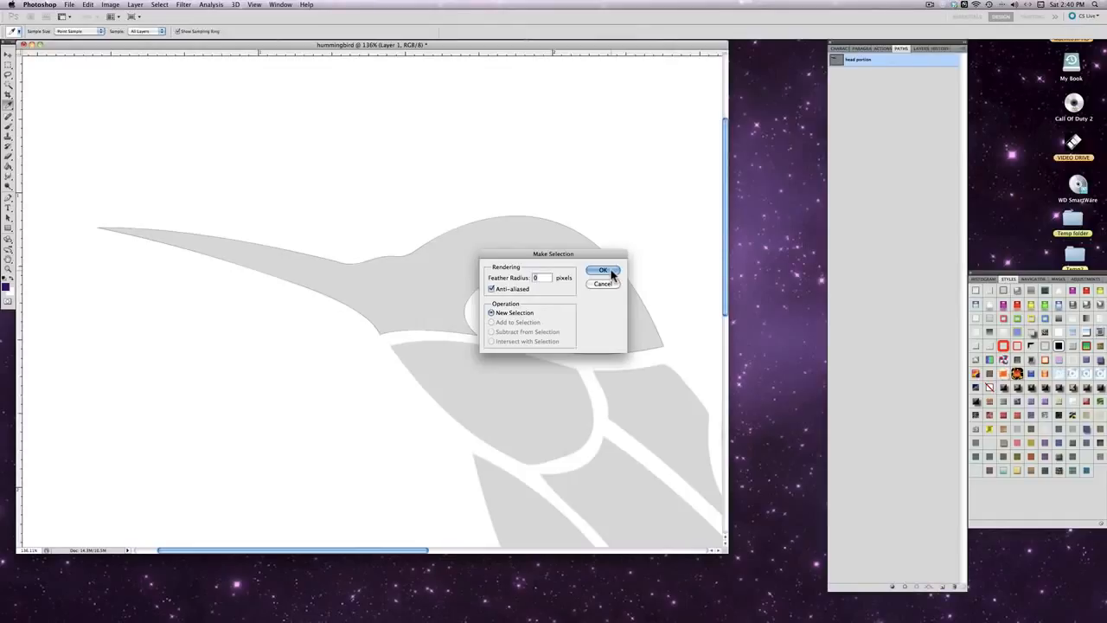
click(604, 270)
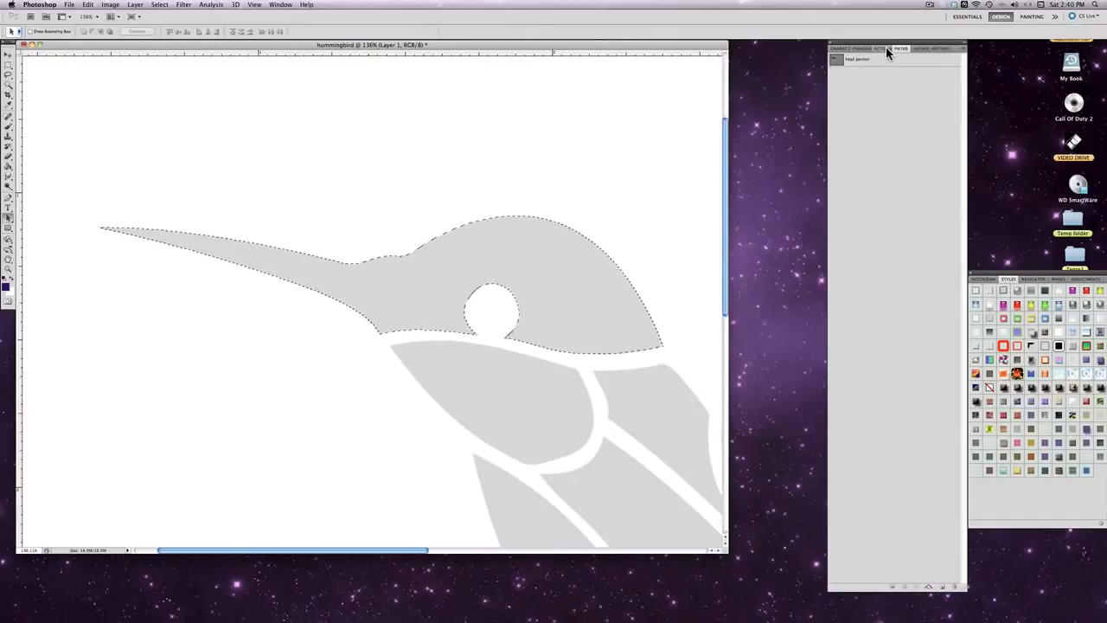
- Create a new layer above the faded hummingbird layer, keeping Normal mode and 100% opacity
click(920, 48)
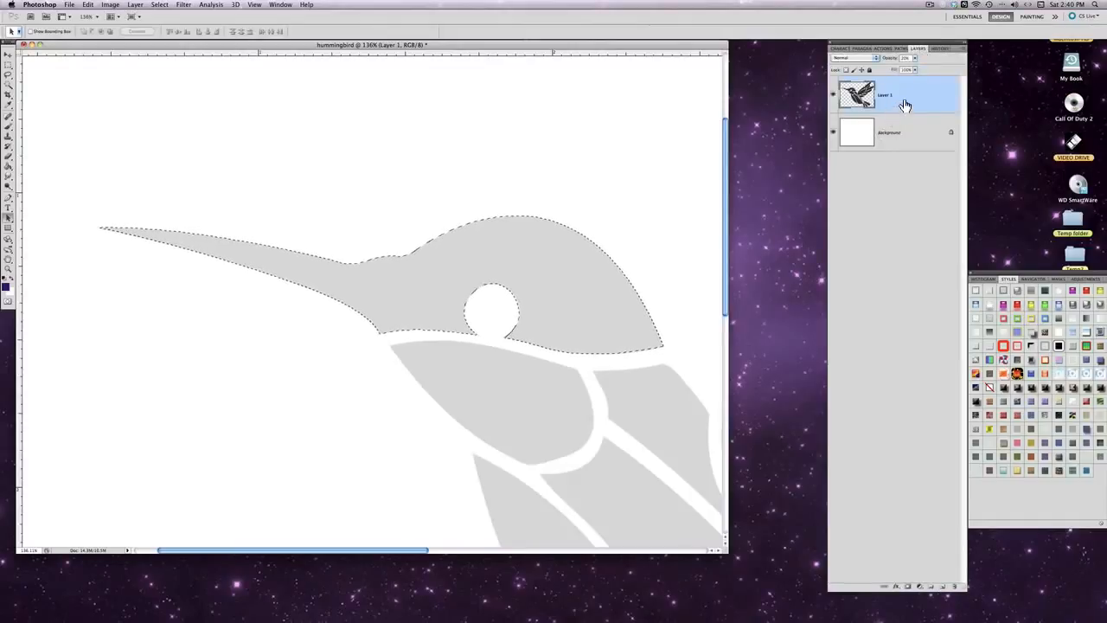
click(962, 49)
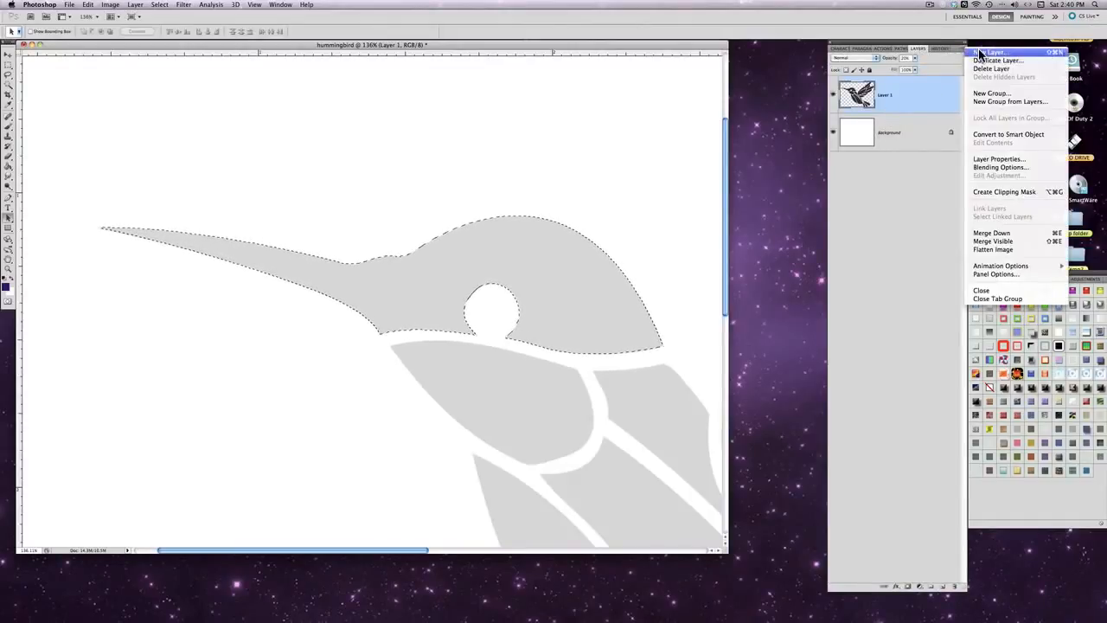
click(980, 54)
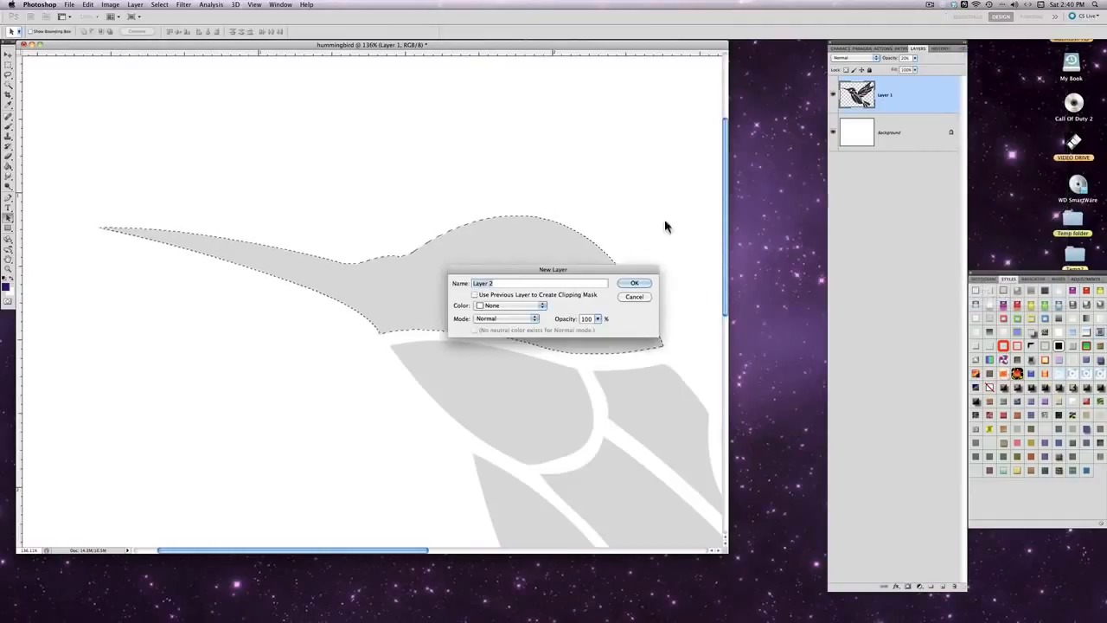
click(634, 284)
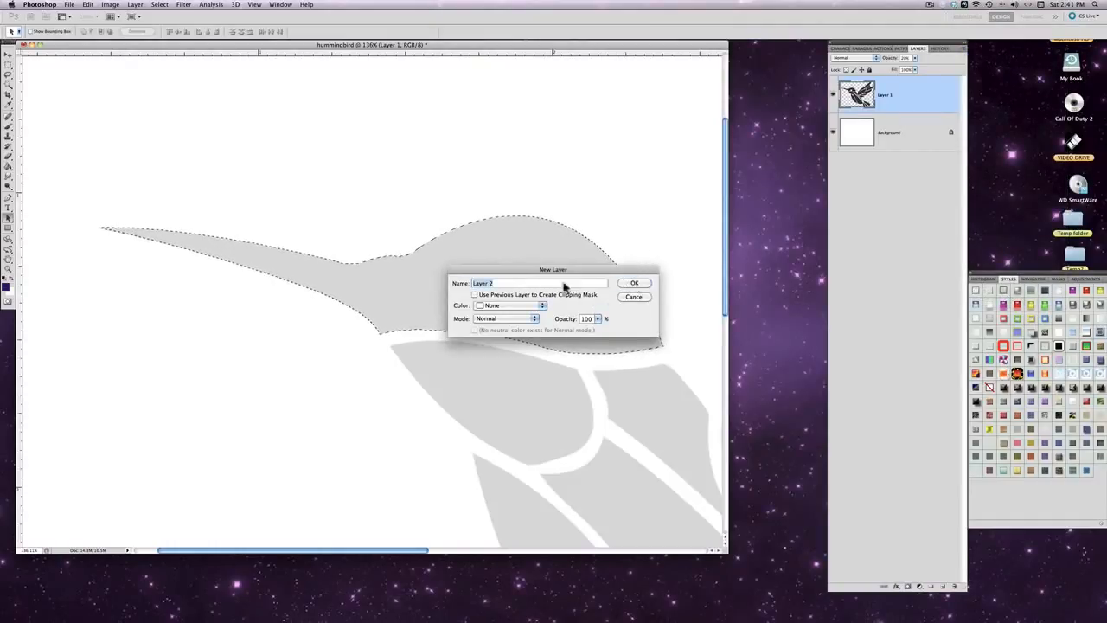
click(632, 282)
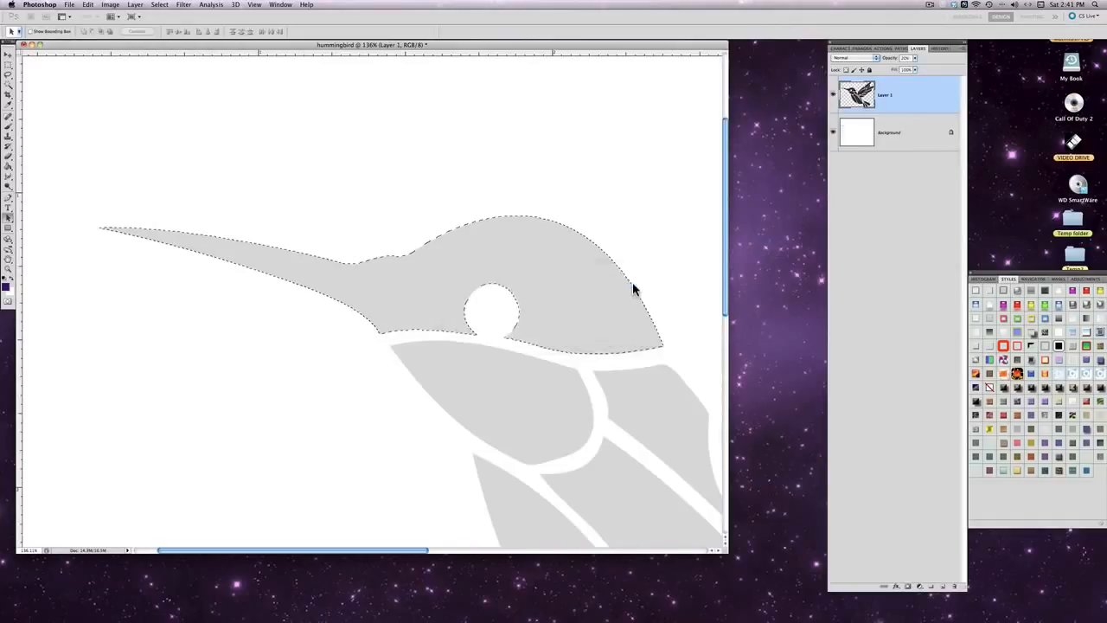
- Set the foreground color to a brighter medium purple and fill the head selection with it using the Paint Bucket
click(6, 286)
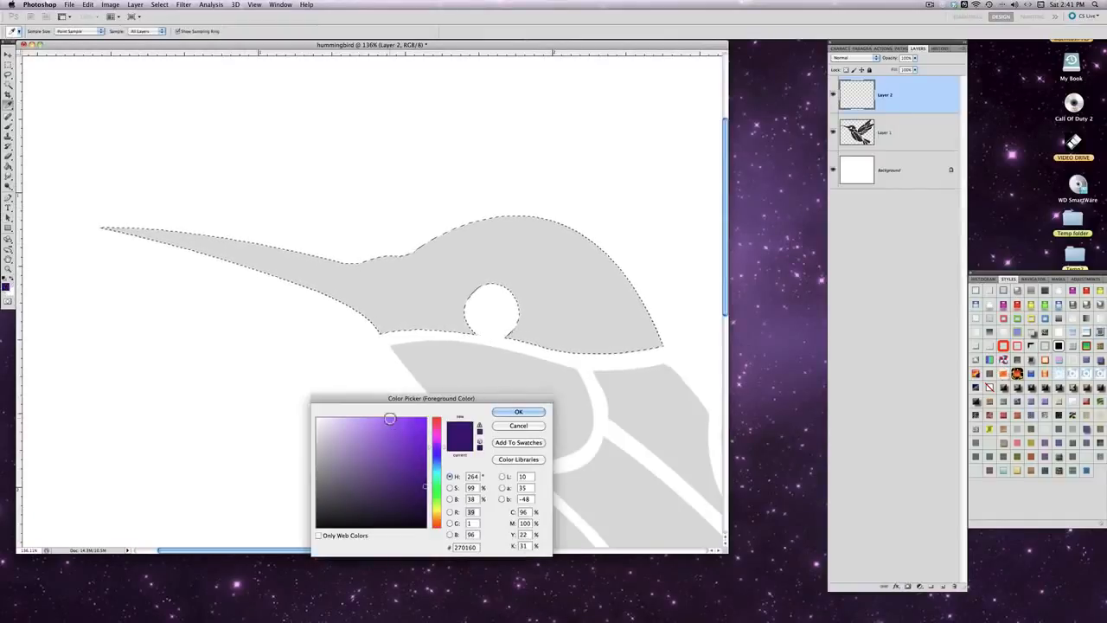
click(407, 442)
click(519, 412)
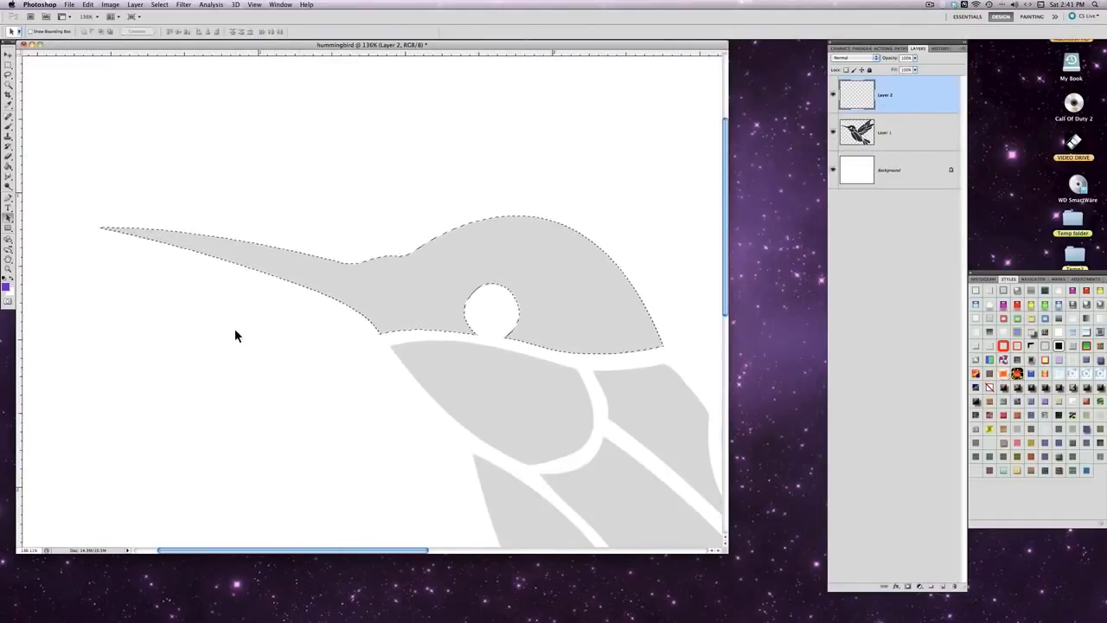
click(10, 166)
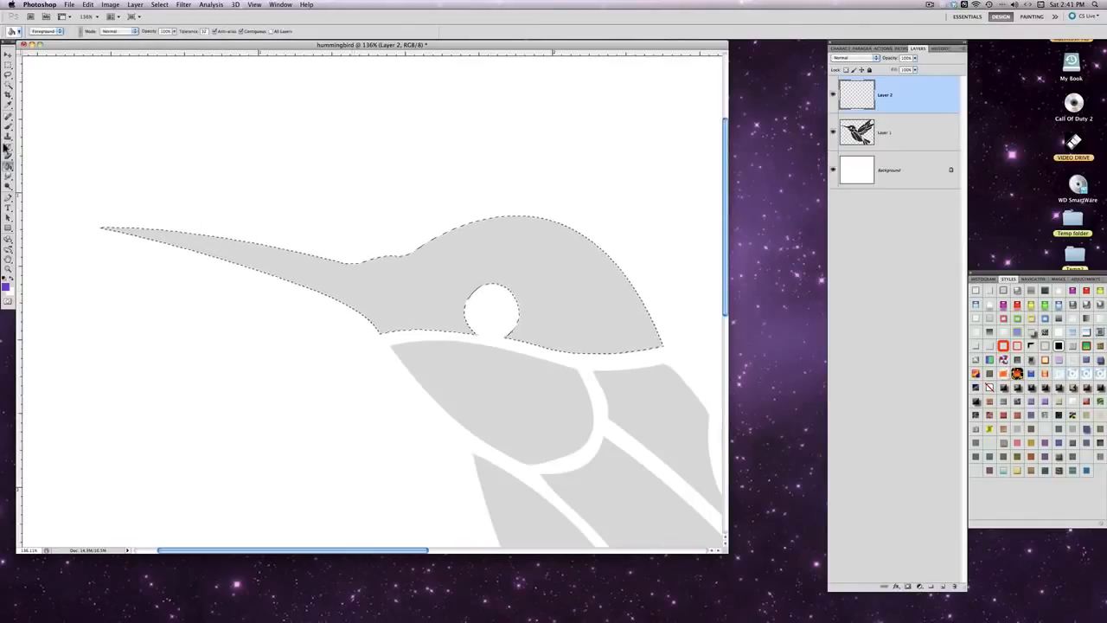
click(174, 326)
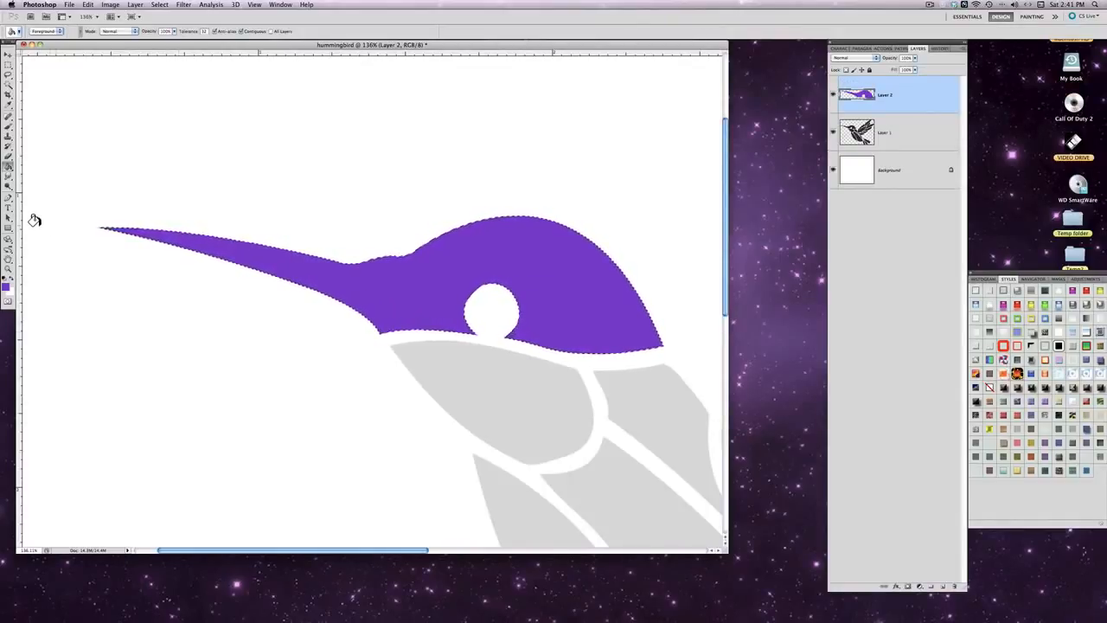
- Try filling the head selection with an orange-yellow-orange gradient using the Gradient tool, and undo it
click(9, 169)
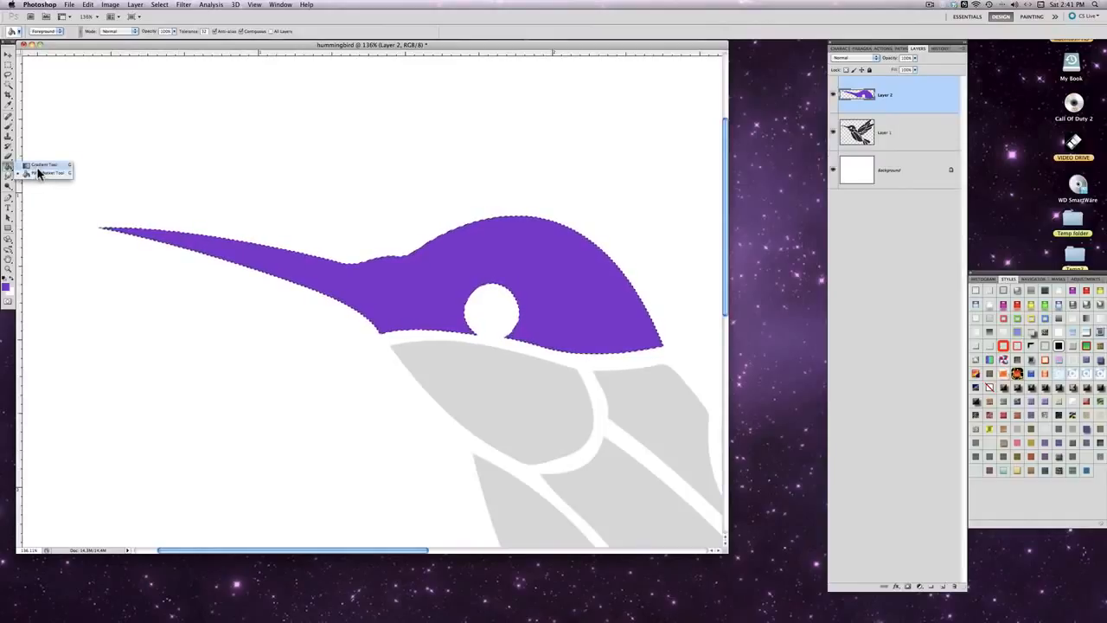
click(38, 165)
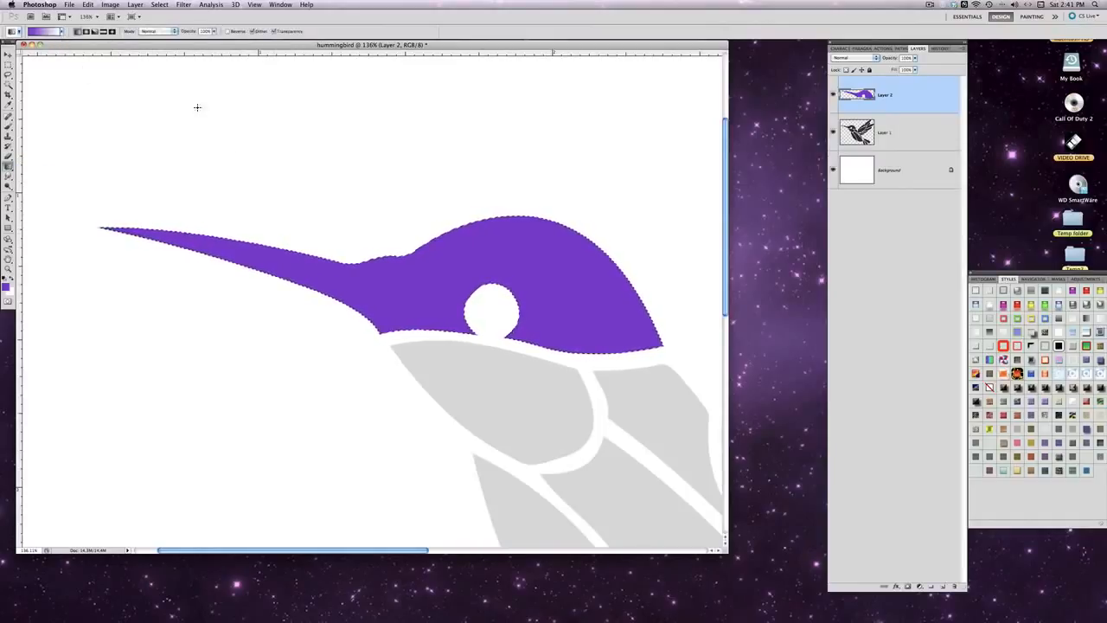
click(61, 35)
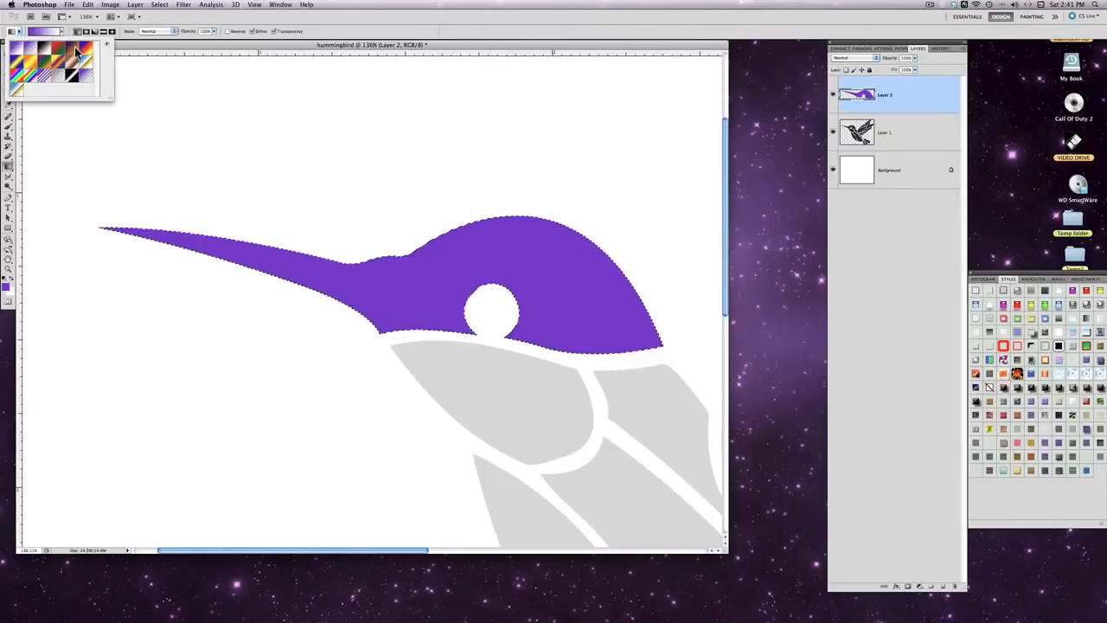
double_click(31, 66)
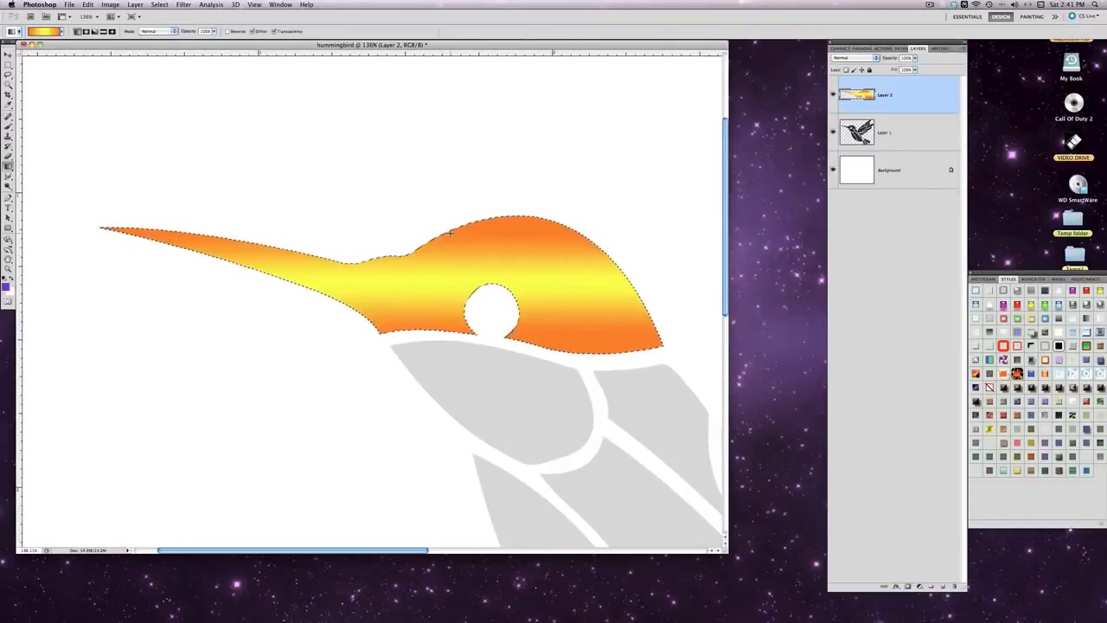
click(87, 5)
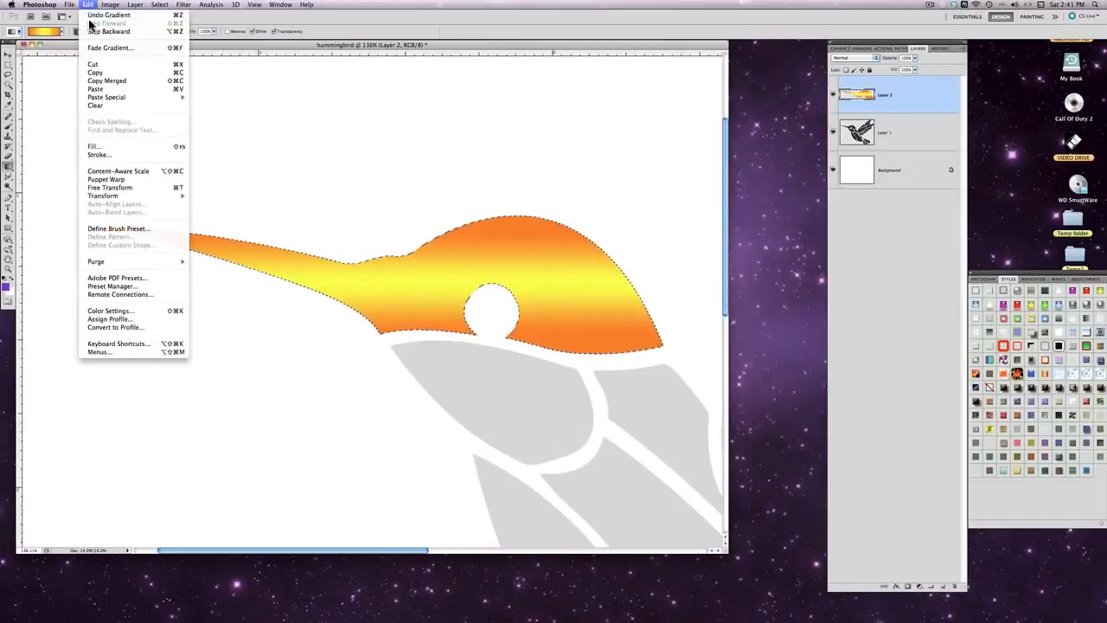
click(93, 15)
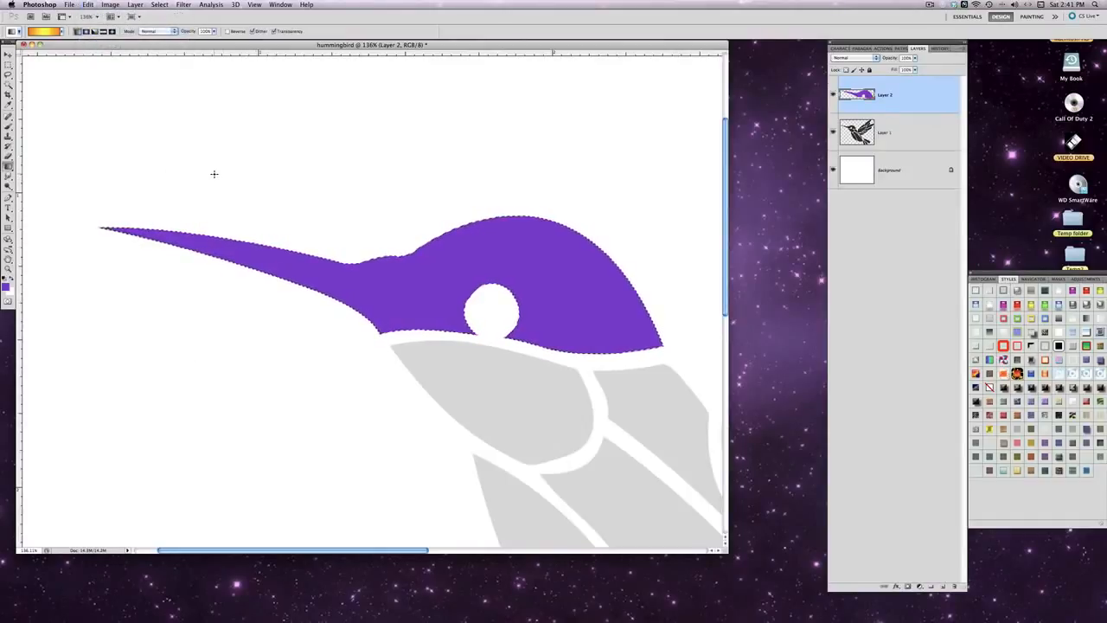